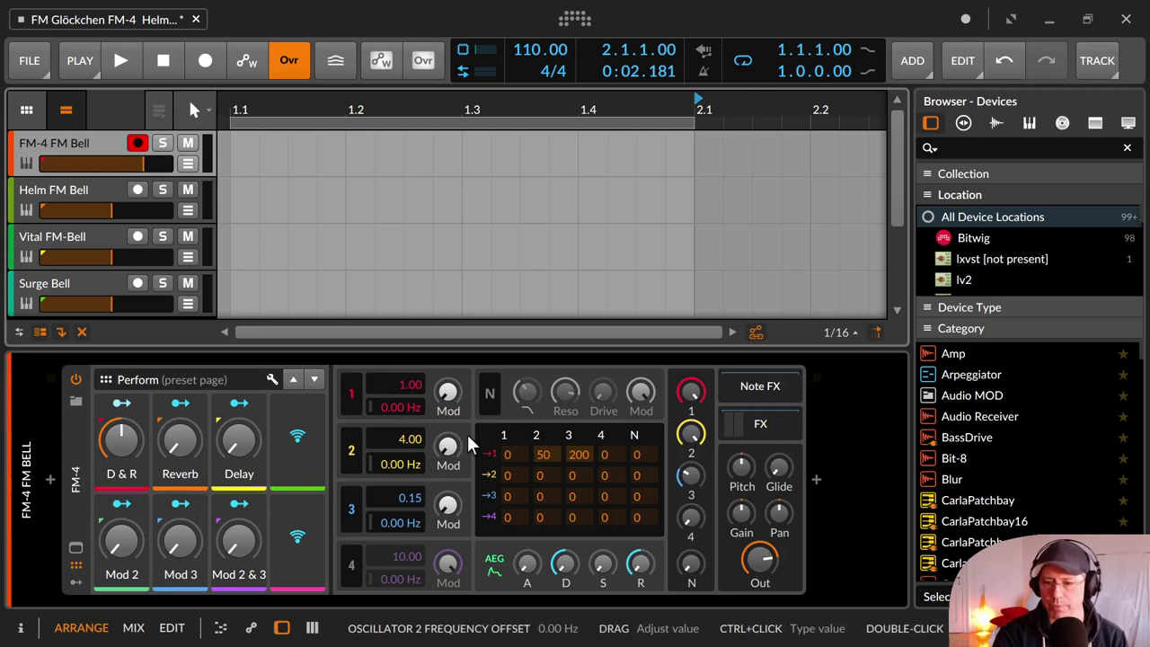
# Step: Mute oscillators 3 and 2 in the FM-4 to hear oscillator 1 alone, and return oscillator 2's level to full
pyautogui.moveTo(695, 469); pyautogui.dragTo(696, 450)
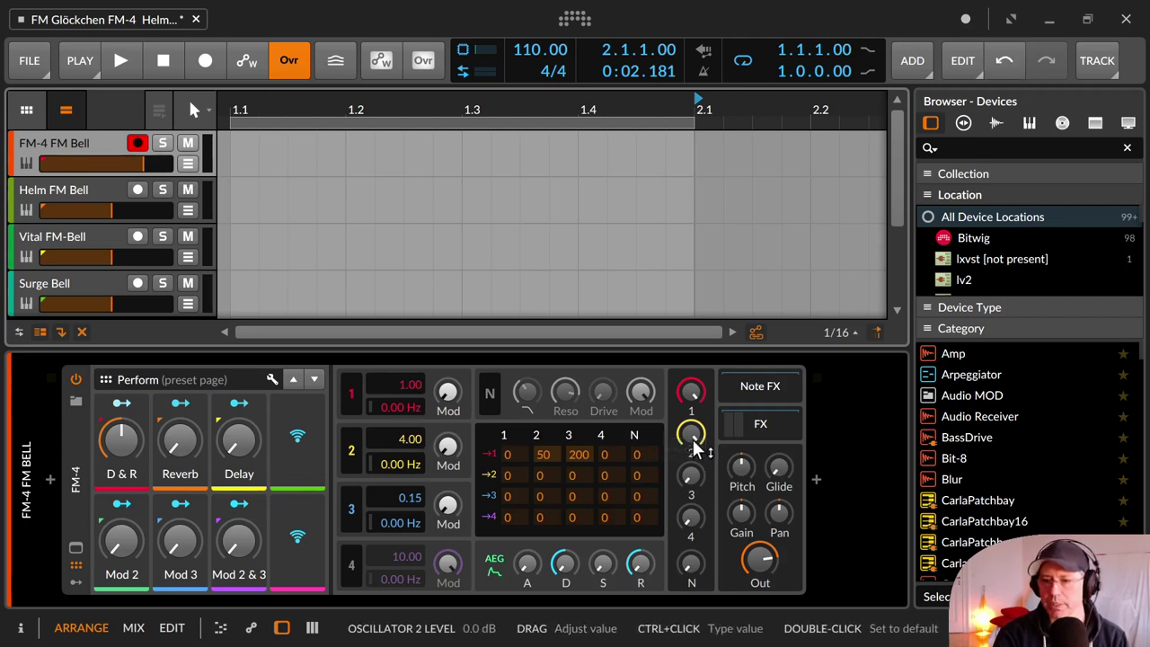
pyautogui.click(693, 434)
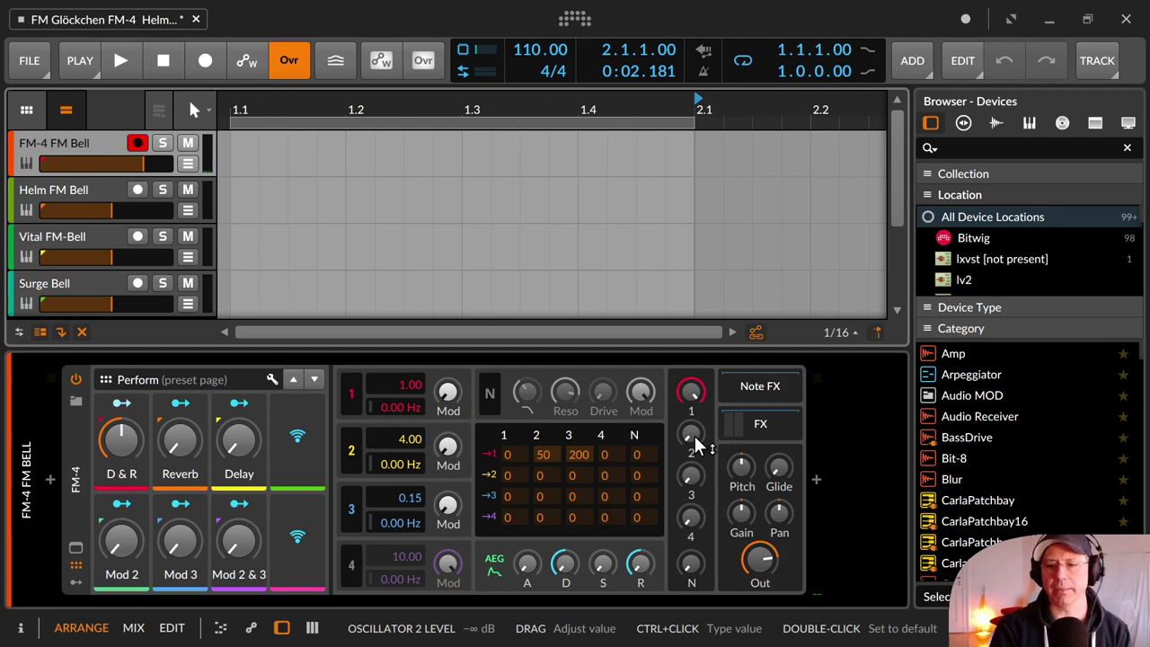
pyautogui.moveTo(695, 437); pyautogui.dragTo(691, 398)
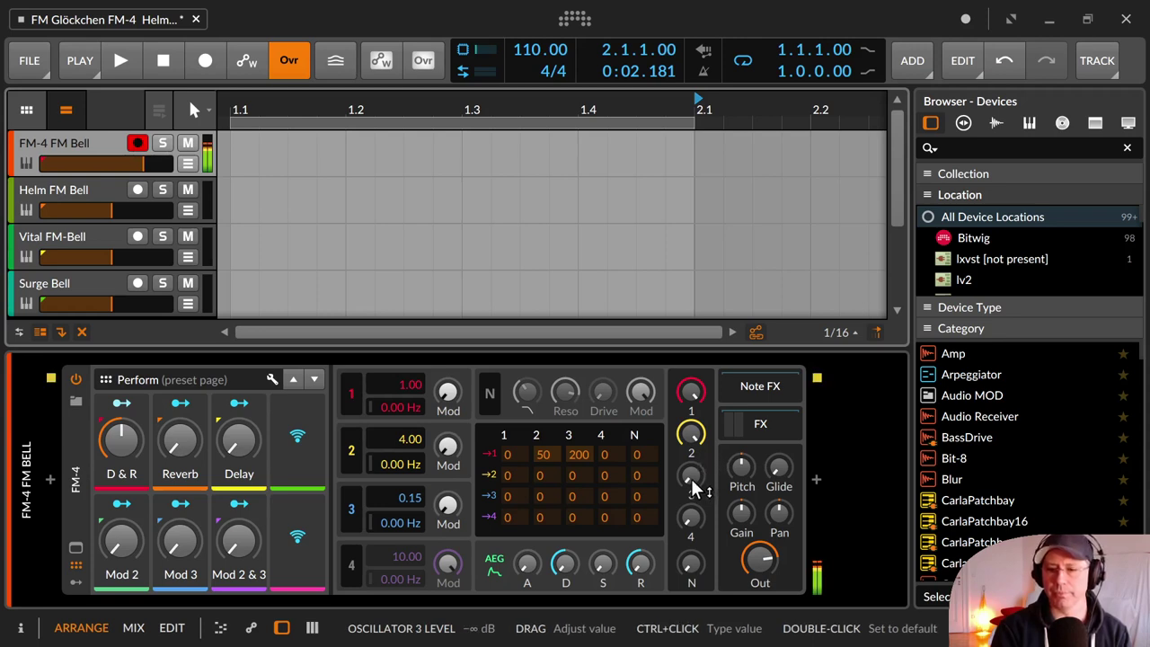
# Step: Raise the FM-4's oscillator 3 level to about -13.4 dB
pyautogui.moveTo(691, 478); pyautogui.dragTo(691, 470)
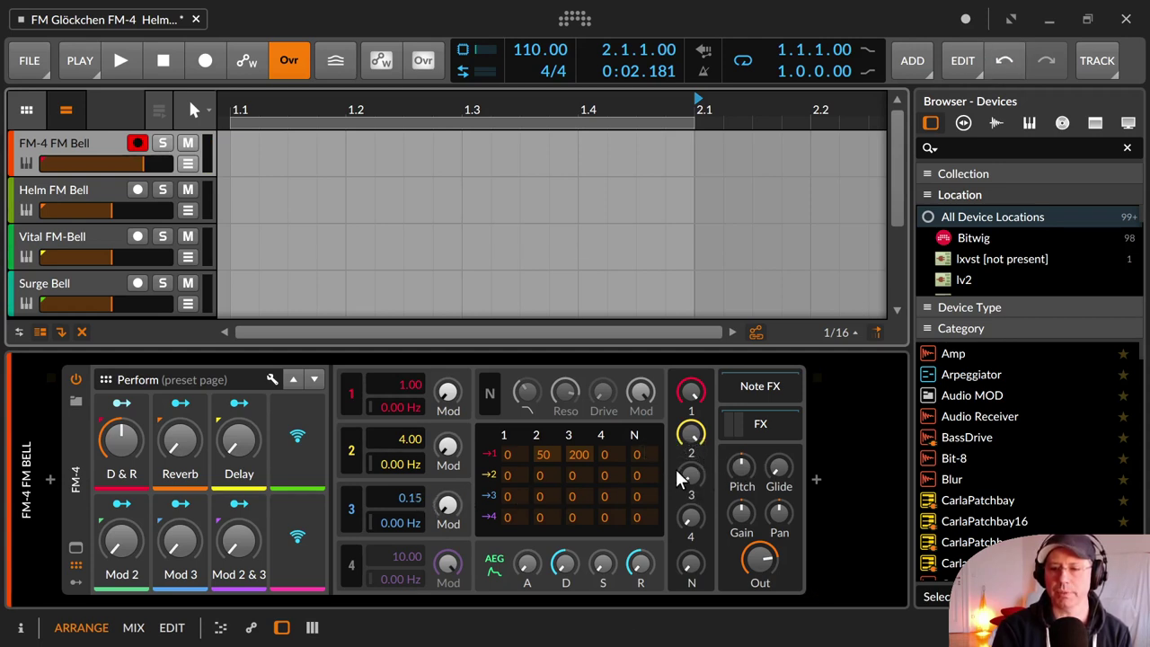
pyautogui.moveTo(689, 475); pyautogui.dragTo(688, 460)
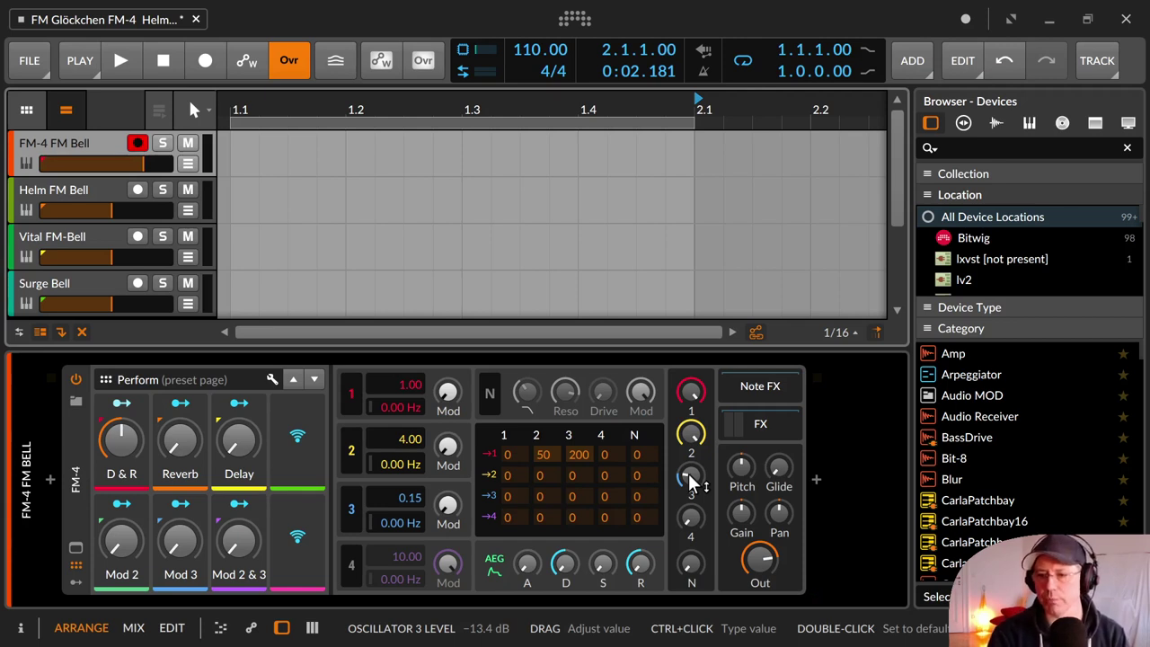
pyautogui.moveTo(692, 484); pyautogui.dragTo(689, 476)
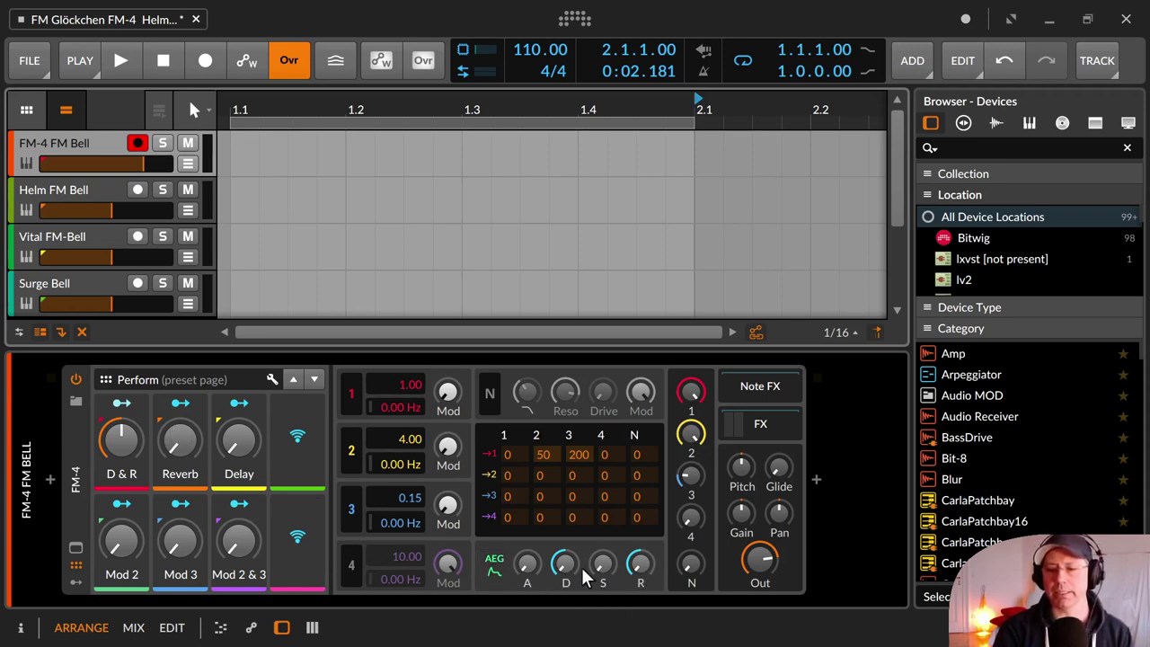
# Step: Lower the FM-4's D & R macro to about 15 % and briefly show the device's modulators
pyautogui.moveTo(133, 445); pyautogui.dragTo(133, 445)
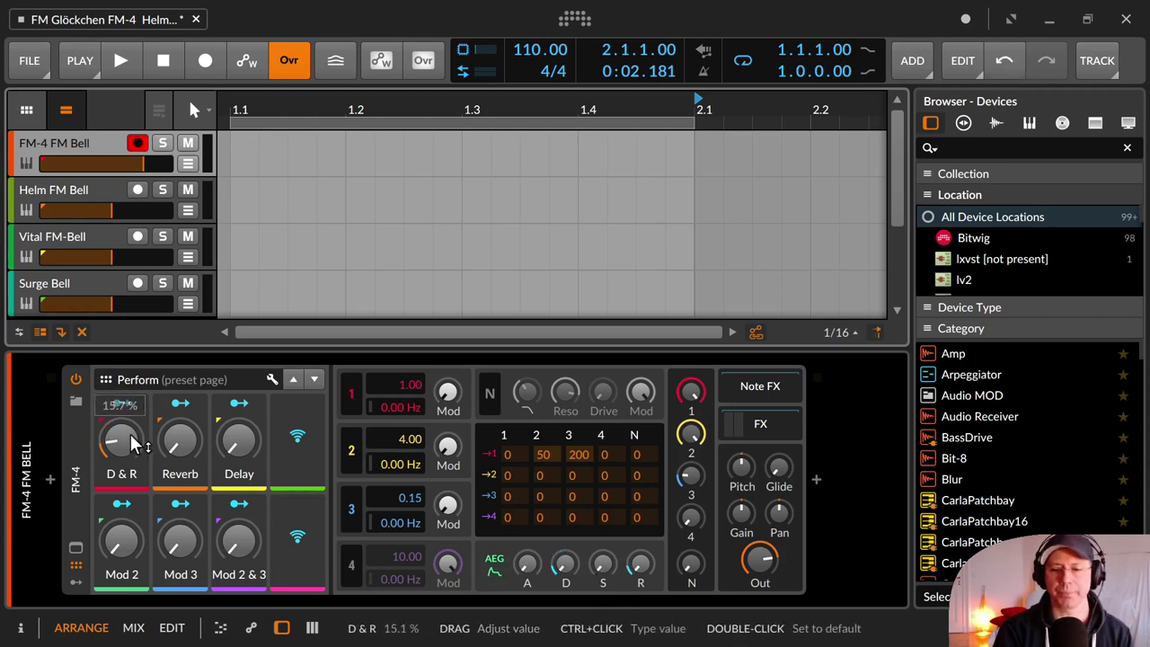
pyautogui.click(77, 581)
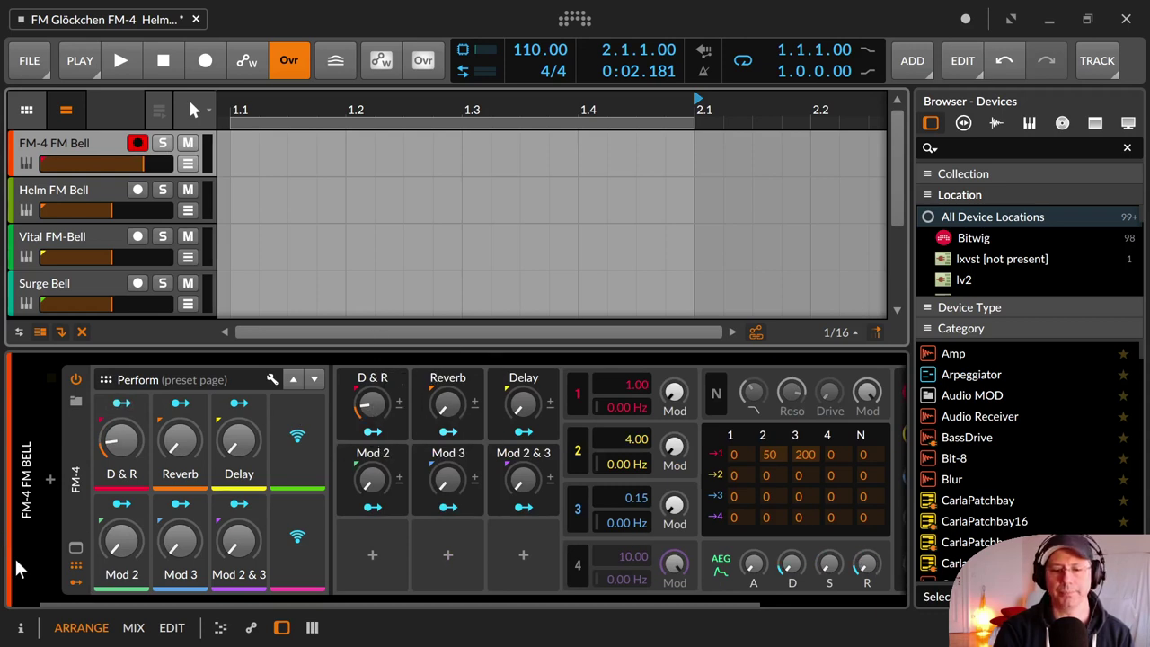
pyautogui.click(75, 577)
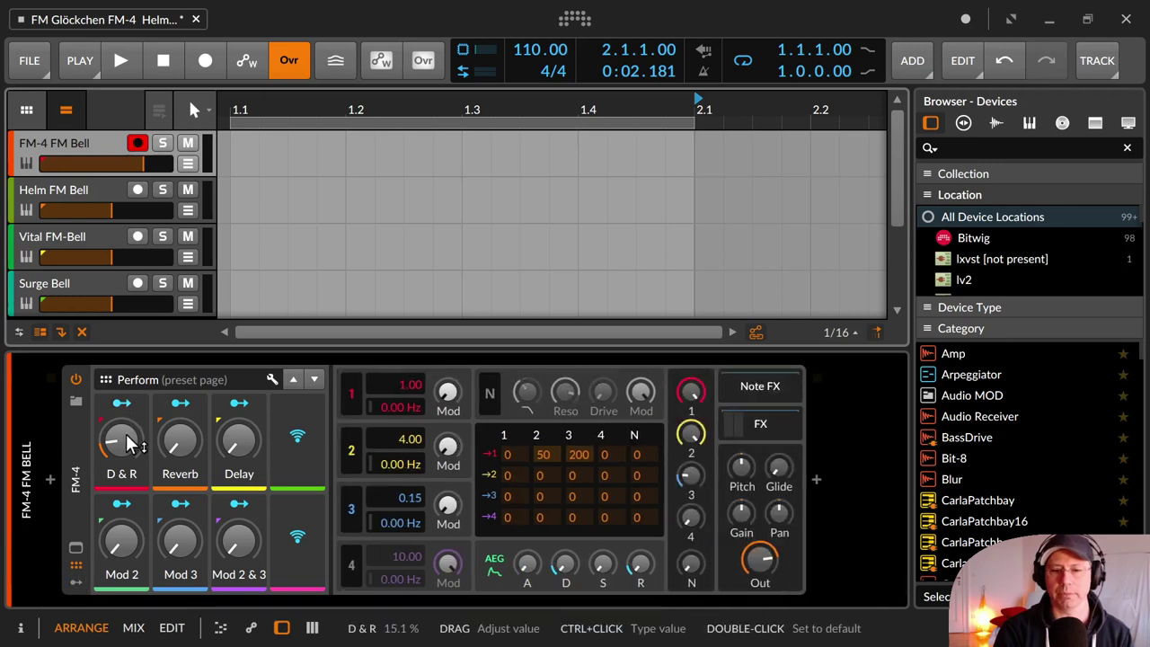
# Step: Lower the D & R macro to 0 %, raise it to about 53 %, and settle it slightly lower
pyautogui.moveTo(126, 441); pyautogui.dragTo(126, 460)
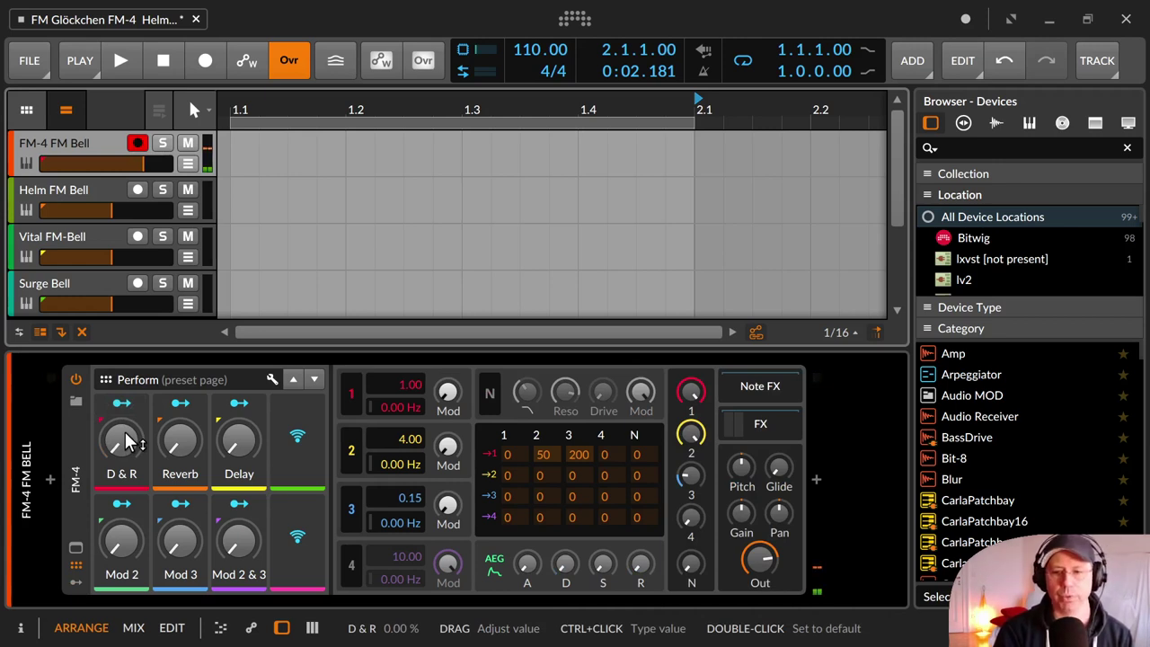
pyautogui.moveTo(126, 440); pyautogui.dragTo(125, 368)
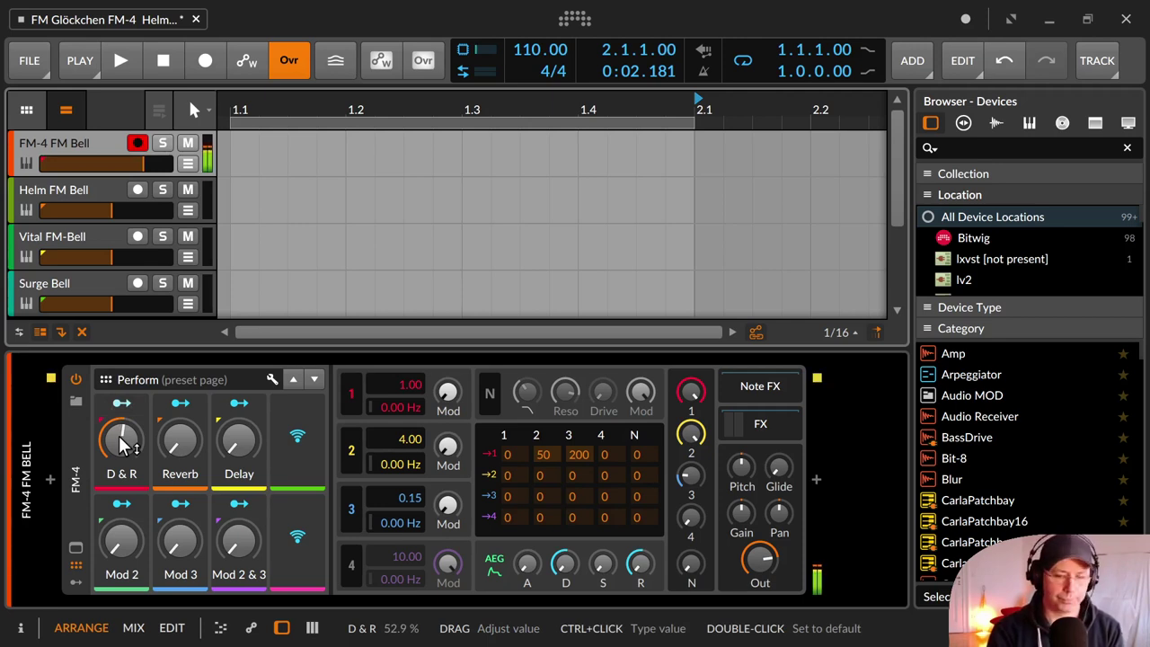
pyautogui.moveTo(121, 442)
pyautogui.mouseDown()
pyautogui.moveTo(121, 480)
pyautogui.moveTo(121, 412)
pyautogui.moveTo(121, 487)
pyautogui.moveTo(122, 433)
pyautogui.mouseUp()
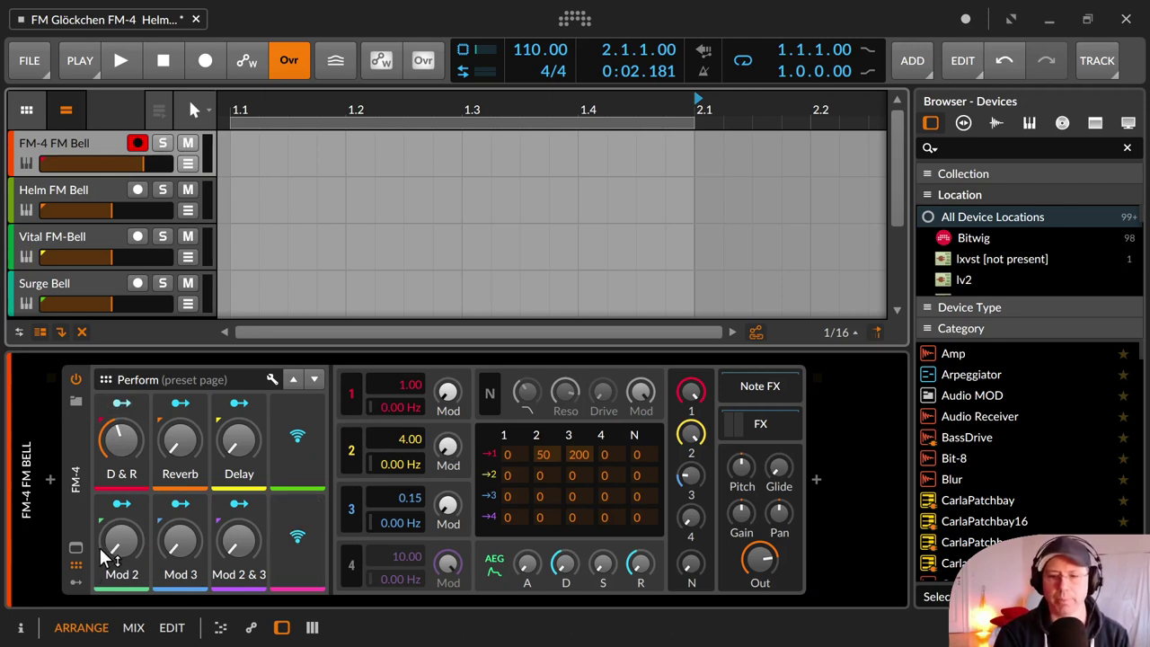
# Step: Raise the Mod 2 and Mod 3 macros to about halfway and set D & R to about 48.6 %
pyautogui.moveTo(129, 542); pyautogui.dragTo(128, 473)
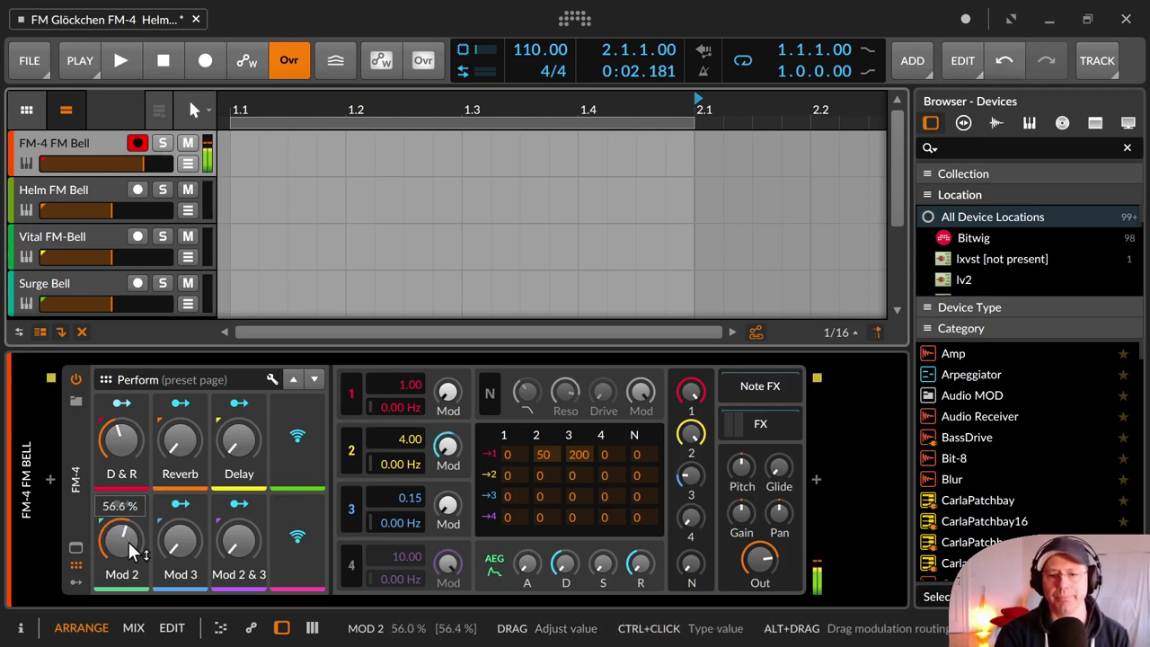
pyautogui.moveTo(180, 540); pyautogui.dragTo(180, 486)
pyautogui.moveTo(114, 458); pyautogui.dragTo(114, 436)
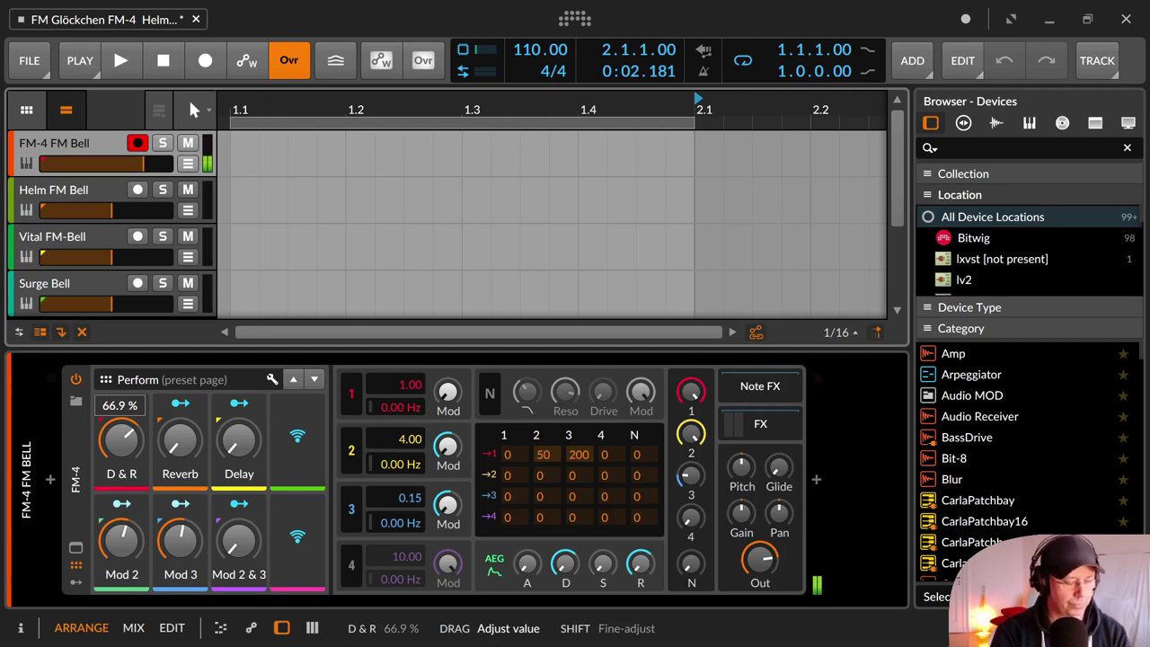
pyautogui.moveTo(114, 436); pyautogui.dragTo(135, 505)
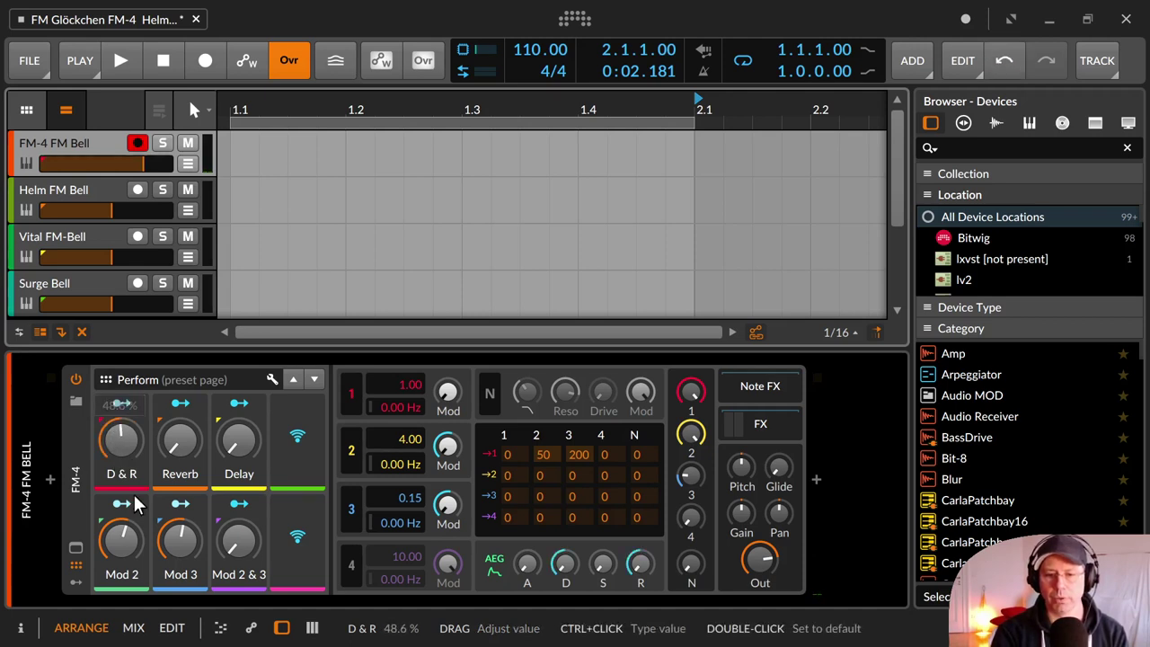
# Step: Return the Mod 2 and Mod 3 macros to zero and raise the combined Mod 2 & 3 macro slightly
pyautogui.click(115, 543)
pyautogui.moveTo(115, 550); pyautogui.dragTo(115, 575)
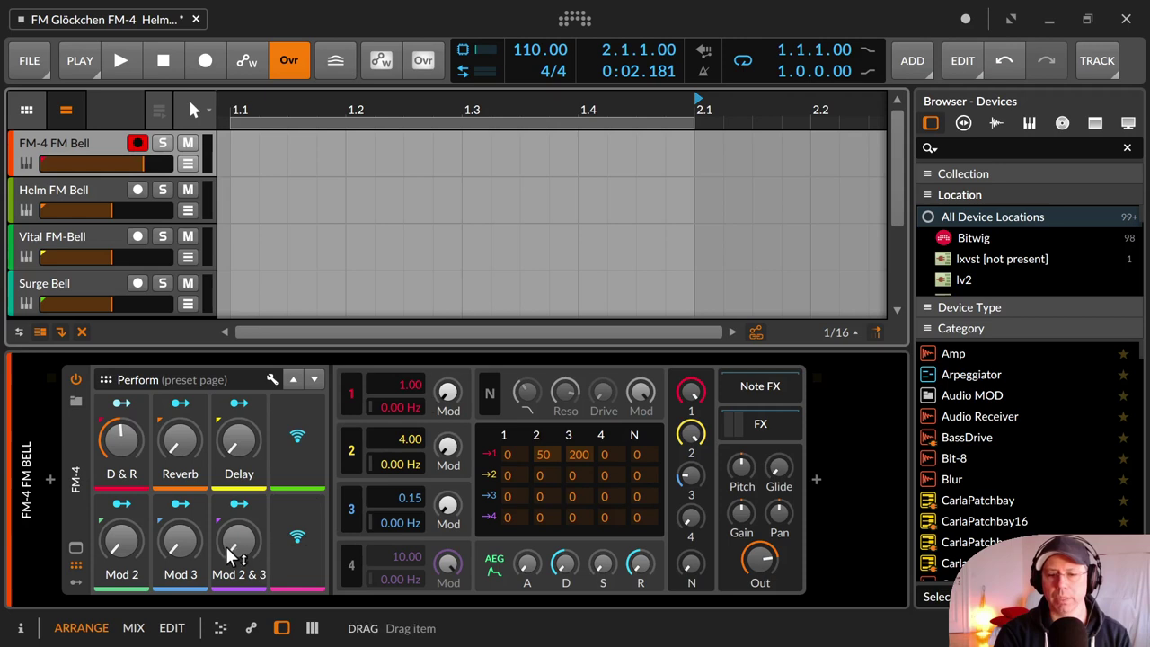
pyautogui.moveTo(231, 555)
pyautogui.mouseDown()
pyautogui.moveTo(231, 492)
pyautogui.moveTo(230, 548)
pyautogui.mouseUp()
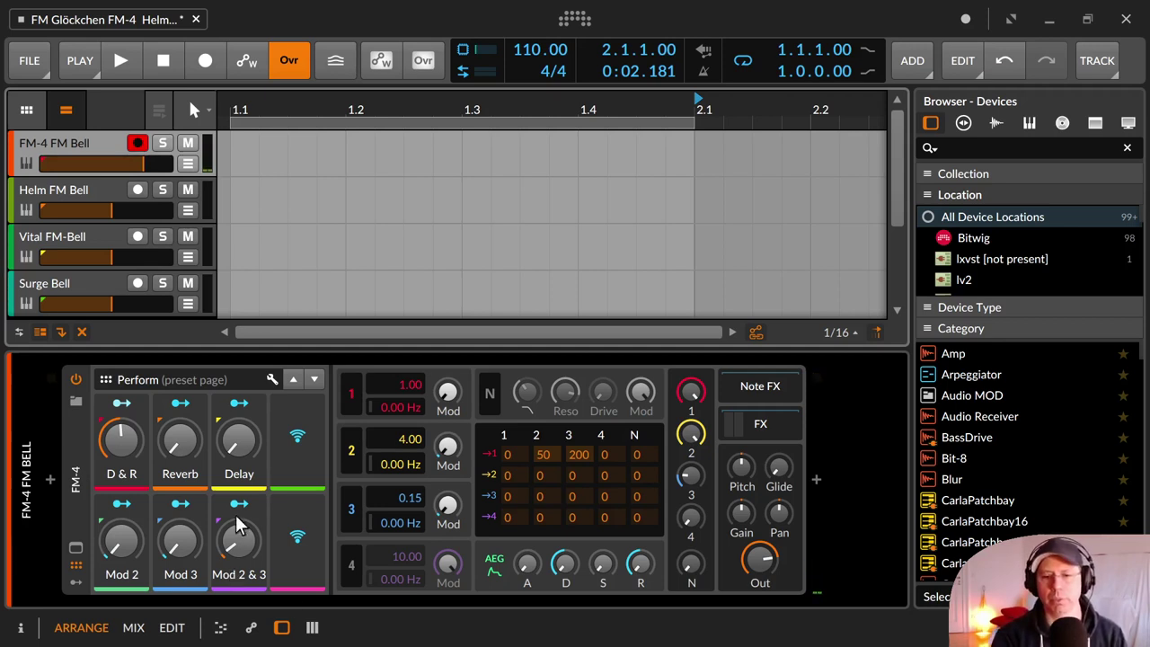
# Step: Try the Reverb macro at about 33 % and Delay at 32 %, inspect the FX chain, and return both macros to 0 %
pyautogui.moveTo(179, 440); pyautogui.dragTo(180, 408)
pyautogui.moveTo(243, 446); pyautogui.dragTo(242, 438)
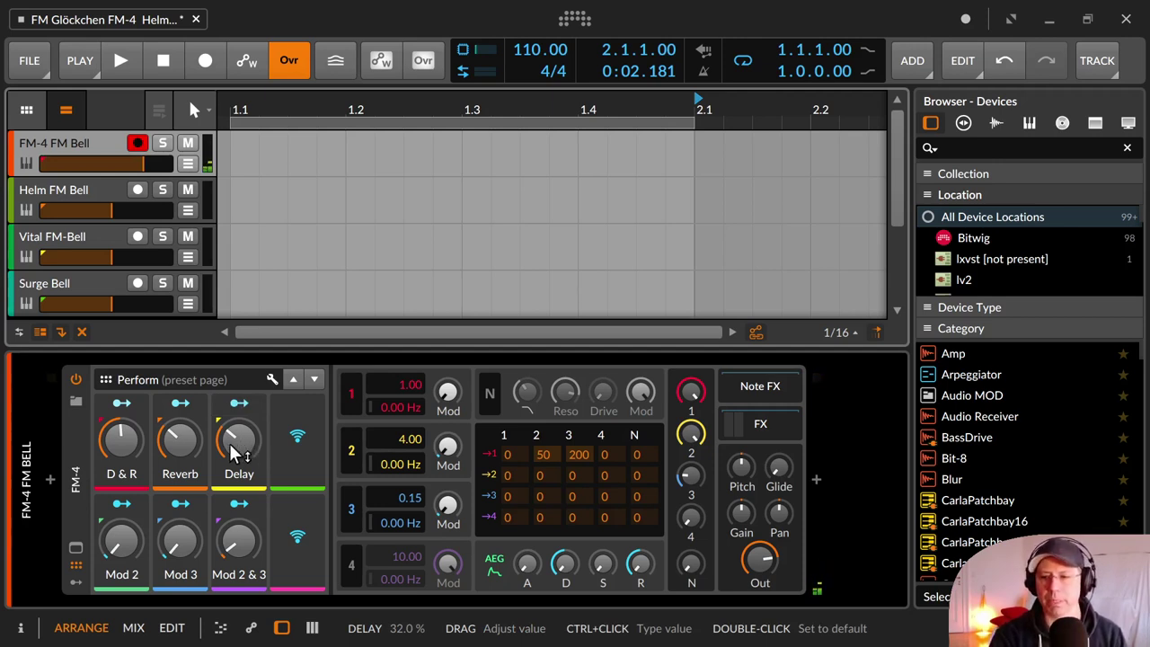
pyautogui.click(733, 423)
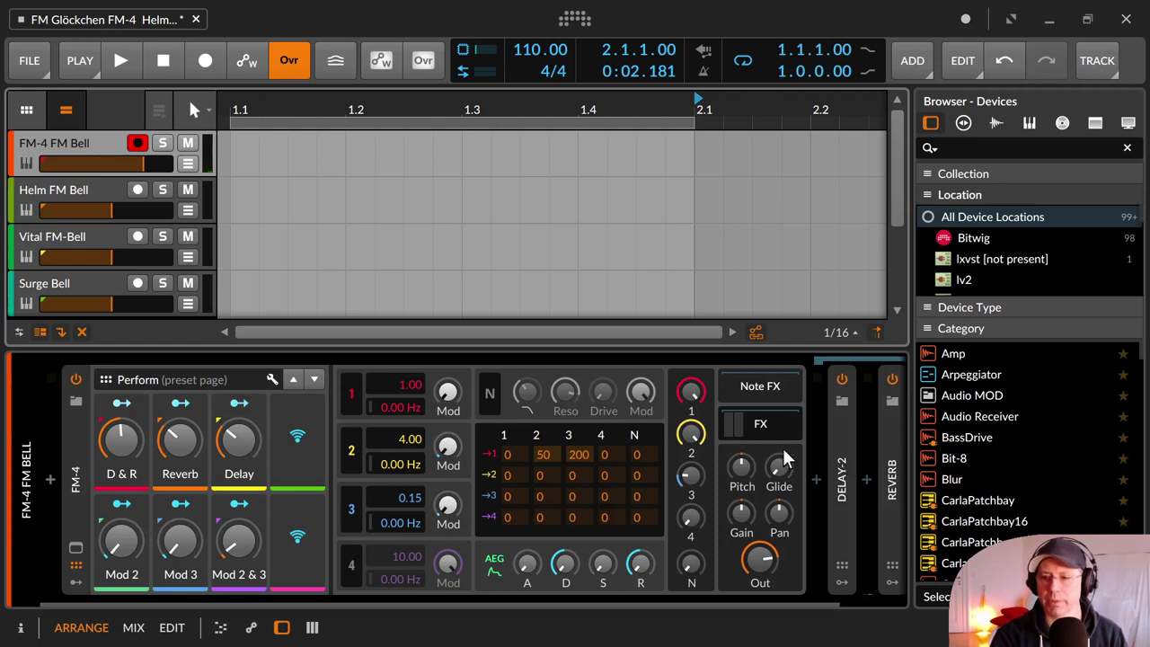
pyautogui.click(754, 421)
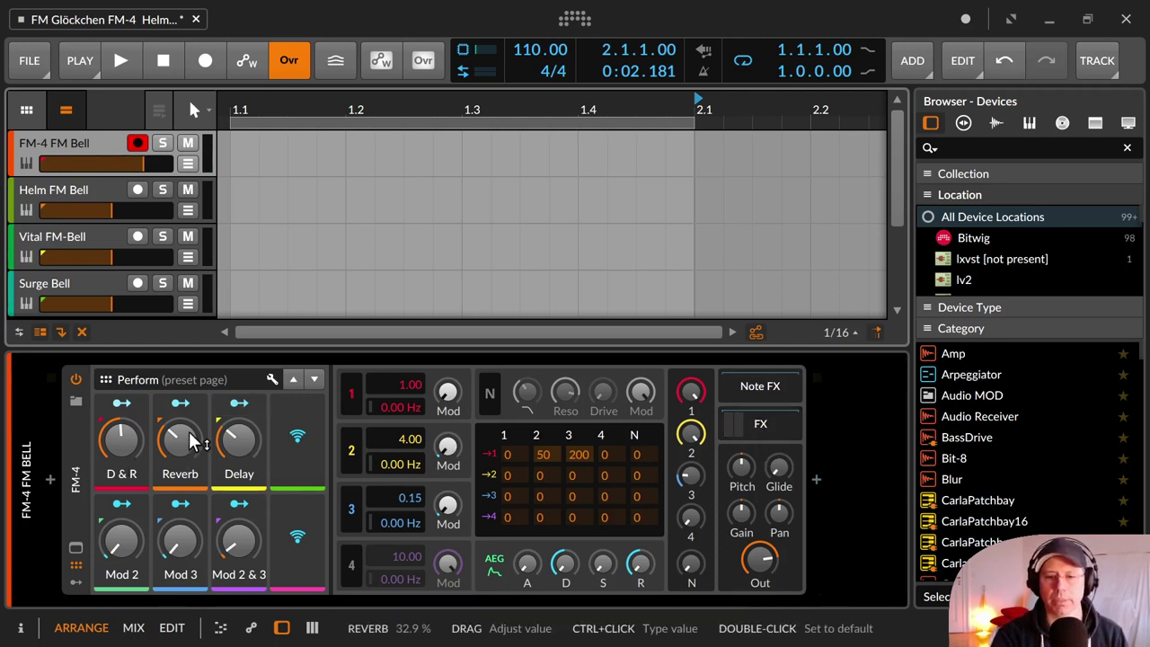
pyautogui.moveTo(180, 439); pyautogui.dragTo(180, 435)
pyautogui.click(229, 437)
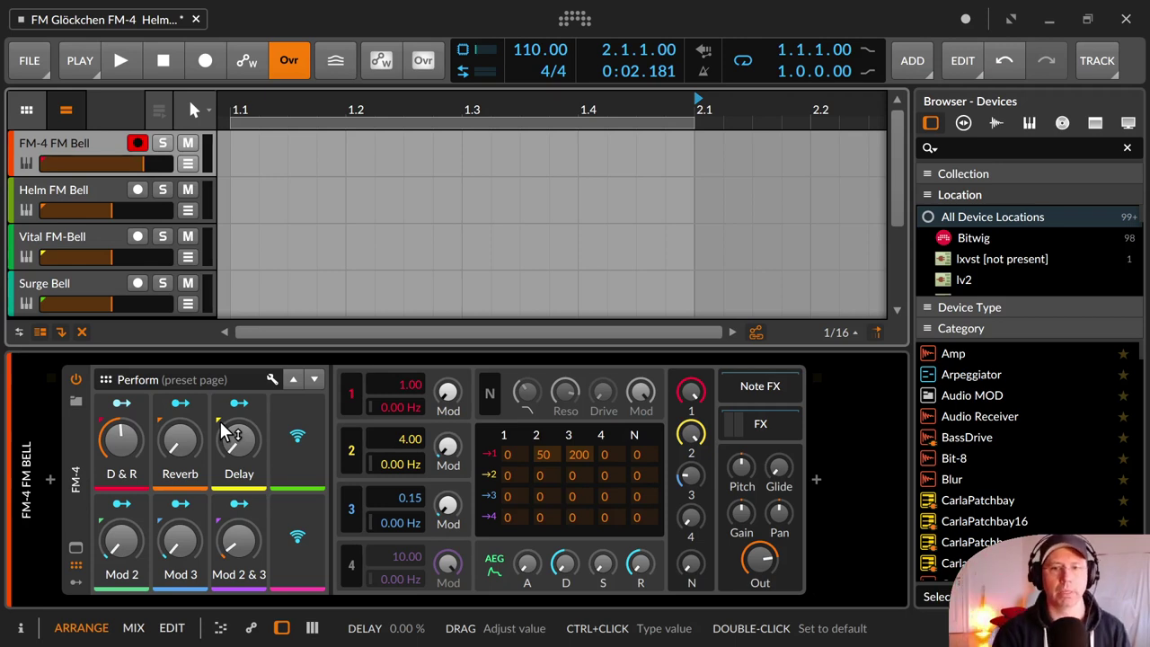
# Step: Open the Helm plugin window on the Helm FM Bell track and set oscillator 1's transpose to 0 semitones
pyautogui.click(80, 191)
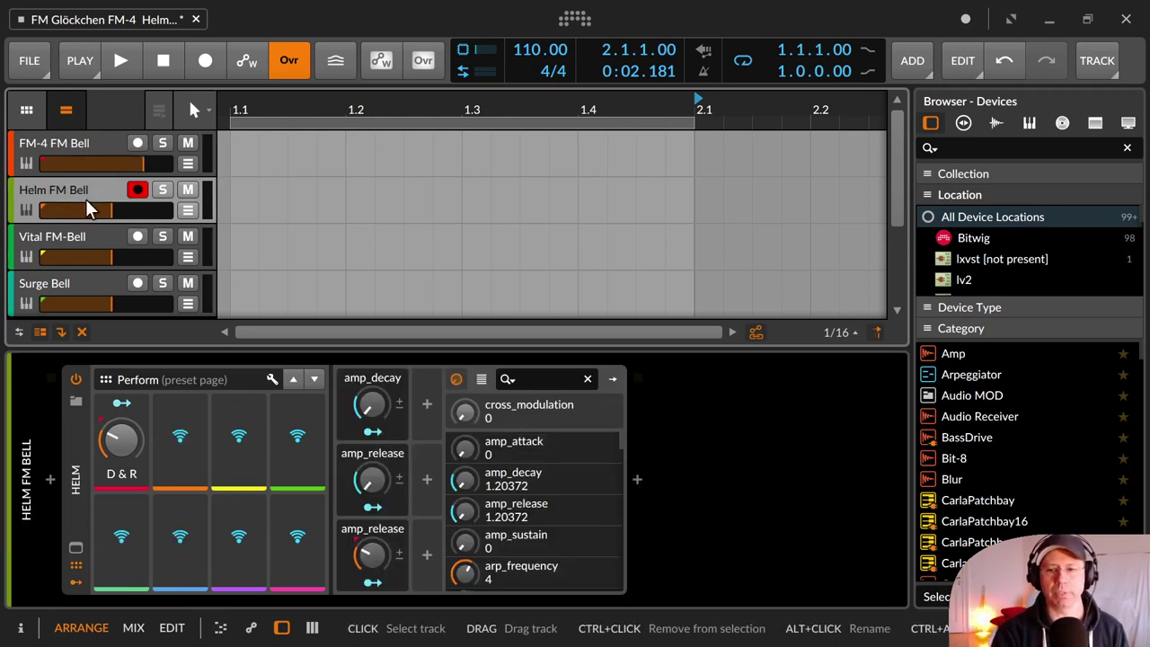
pyautogui.click(75, 549)
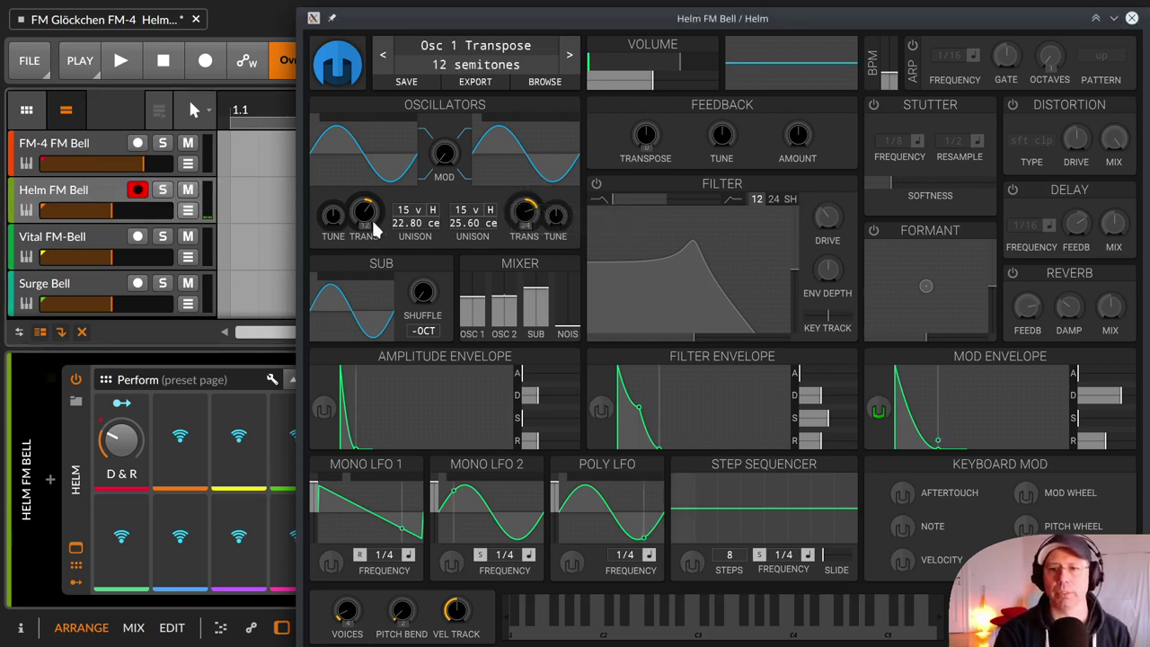
pyautogui.moveTo(370, 220); pyautogui.dragTo(370, 280)
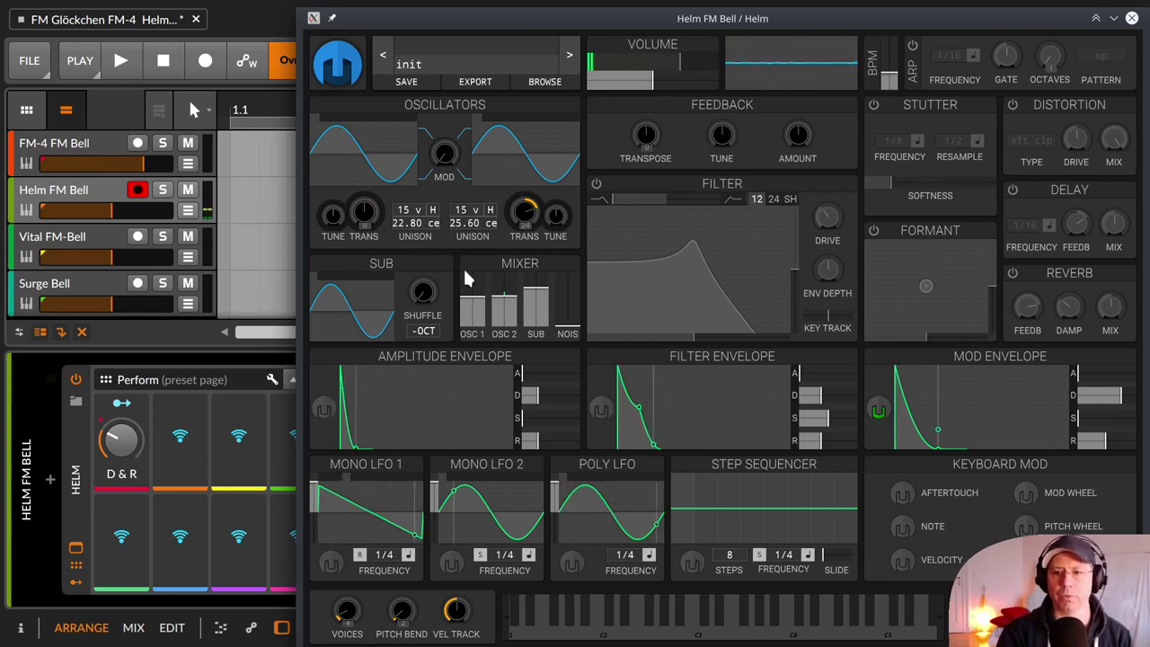
# Step: Try Helm's D & R macro at about 33 % and at its minimum to compare the decay and release
pyautogui.moveTo(505, 299)
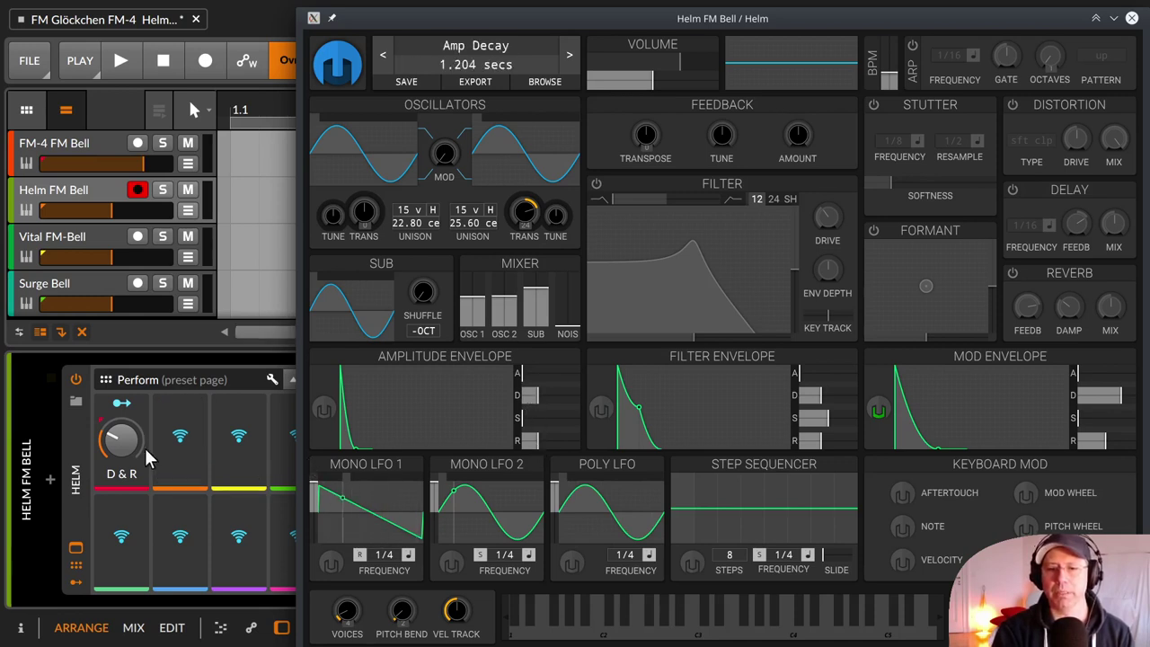
pyautogui.moveTo(123, 451); pyautogui.dragTo(123, 486)
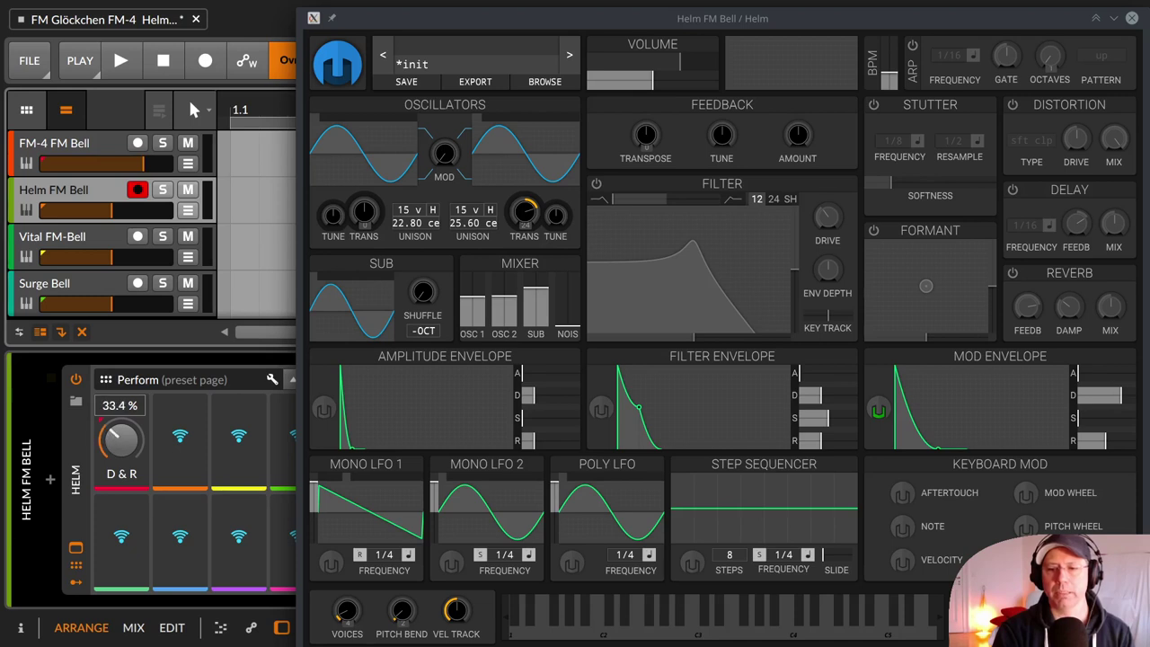
pyautogui.moveTo(120, 440)
pyautogui.mouseDown()
pyautogui.moveTo(120, 476)
pyautogui.moveTo(124, 446)
pyautogui.mouseUp()
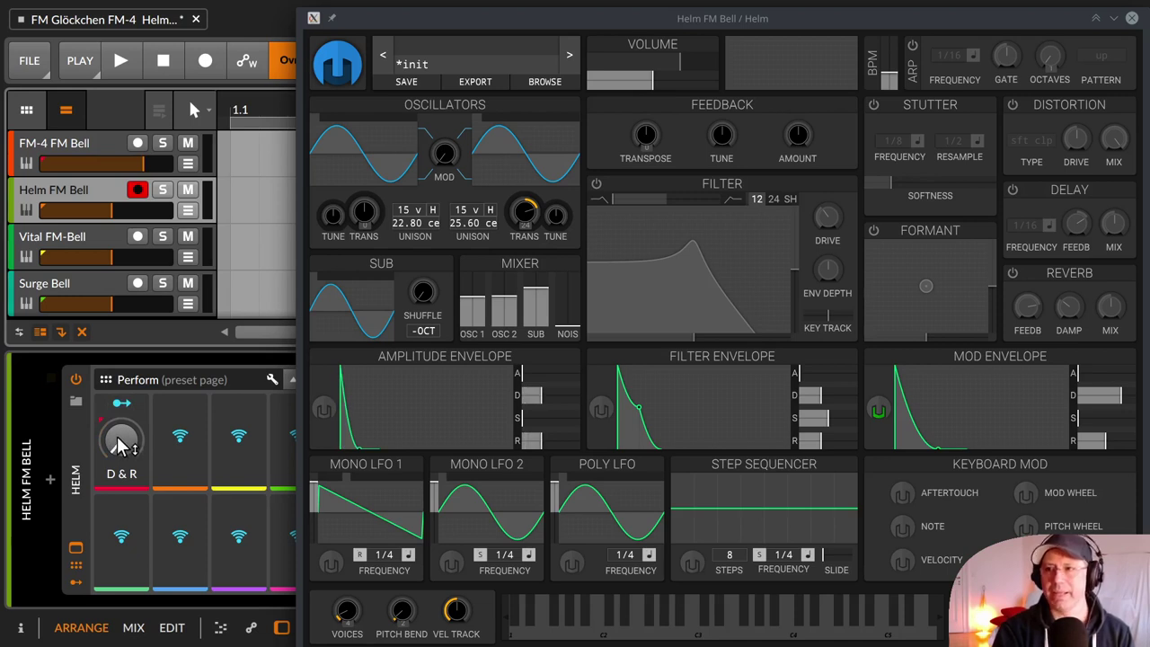
pyautogui.doubleClick(122, 442)
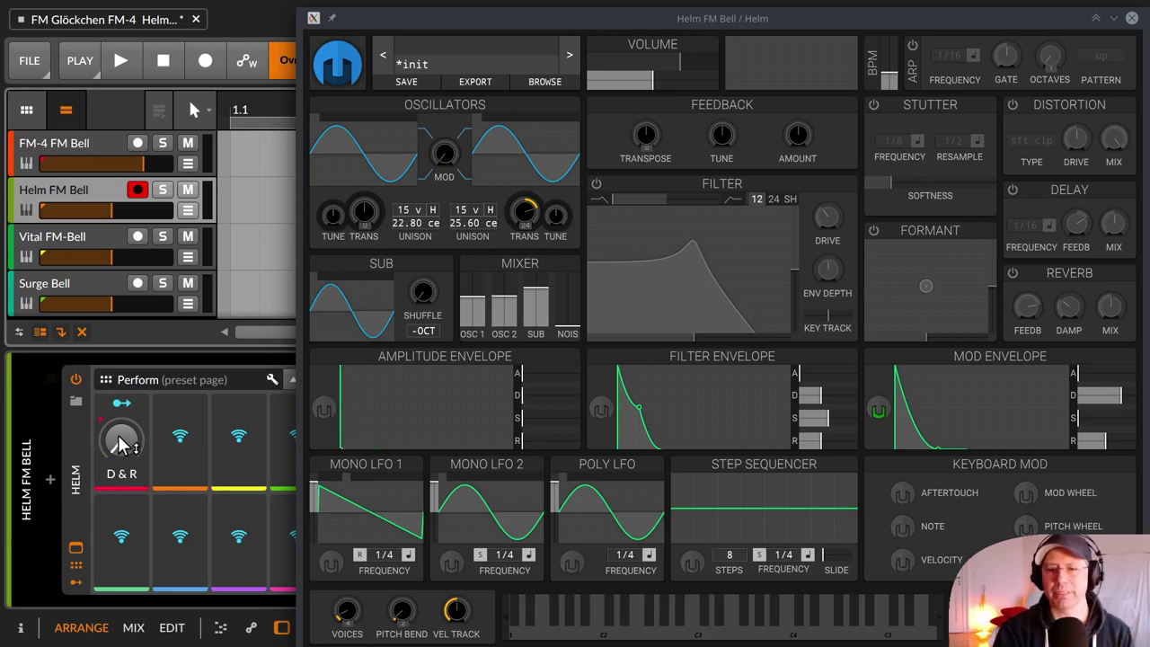
# Step: Adjust Helm's D & R macro to give an amp decay and release of about 0.57, and close the plugin window
pyautogui.moveTo(121, 442)
pyautogui.mouseDown()
pyautogui.moveTo(121, 424)
pyautogui.moveTo(116, 442)
pyautogui.mouseUp()
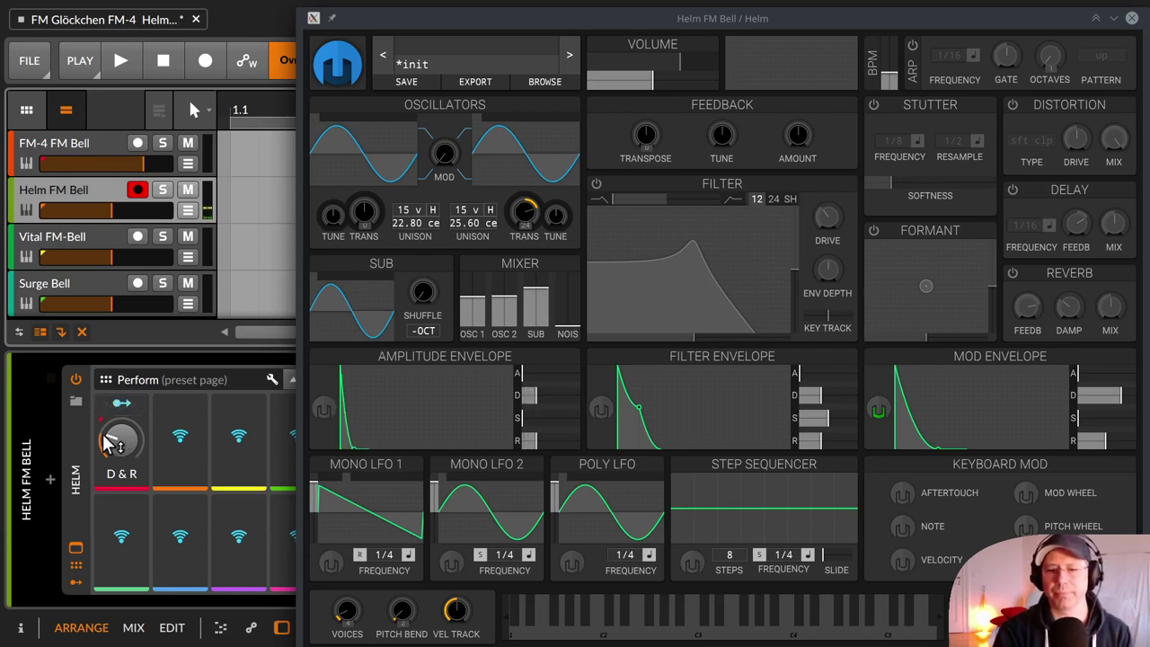
pyautogui.moveTo(108, 442)
pyautogui.mouseDown()
pyautogui.moveTo(109, 431)
pyautogui.moveTo(108, 442)
pyautogui.mouseUp()
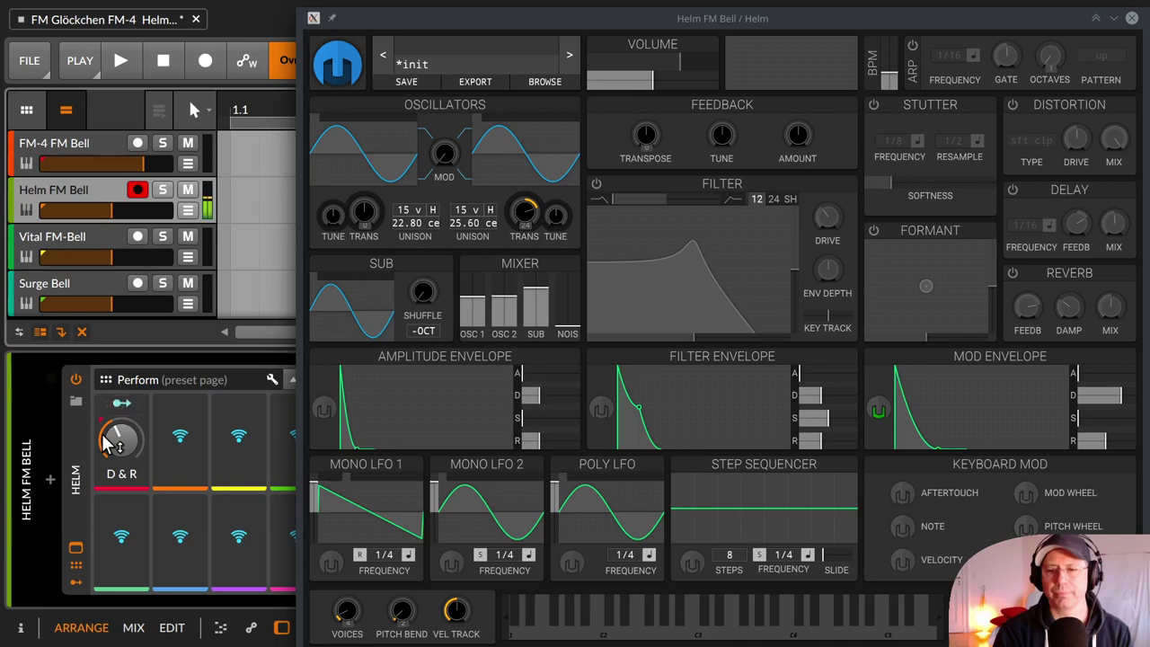
pyautogui.moveTo(108, 440); pyautogui.dragTo(108, 460)
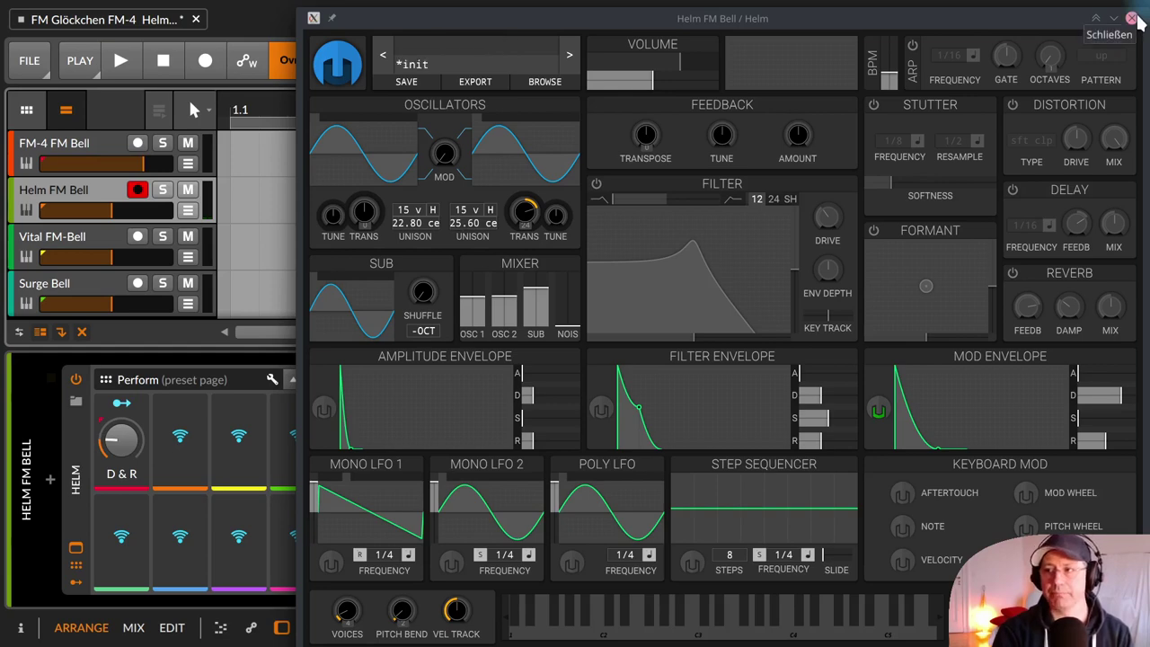
pyautogui.click(1131, 19)
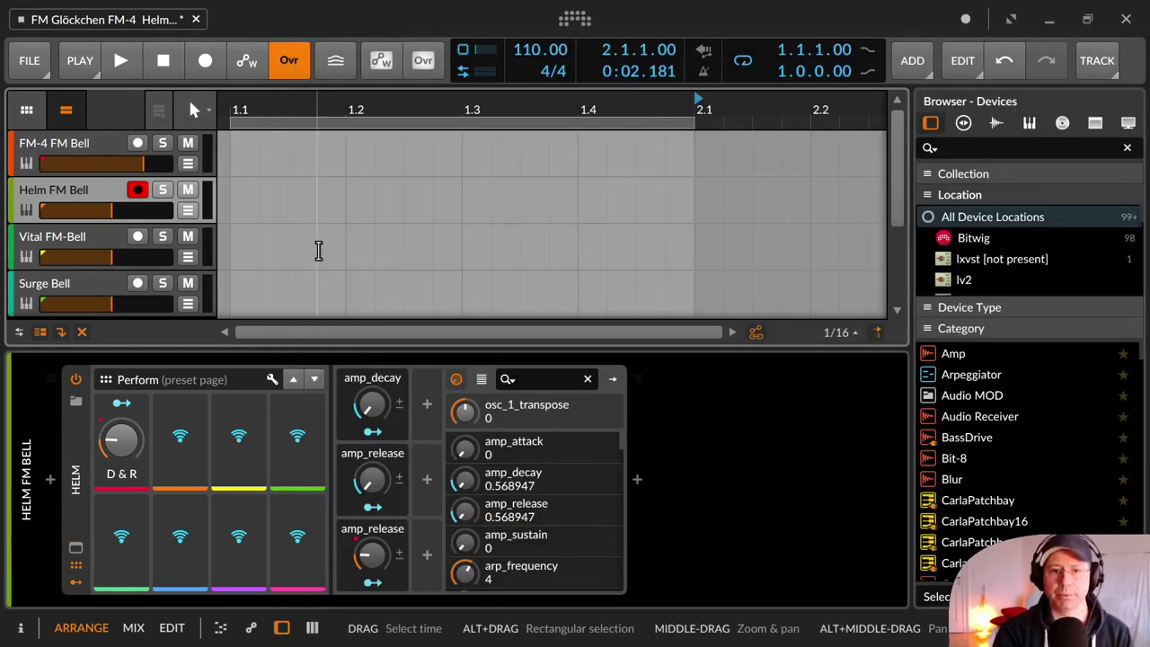
# Step: Select the Vital FM-Bell track and open the Vital plugin window
pyautogui.click(63, 239)
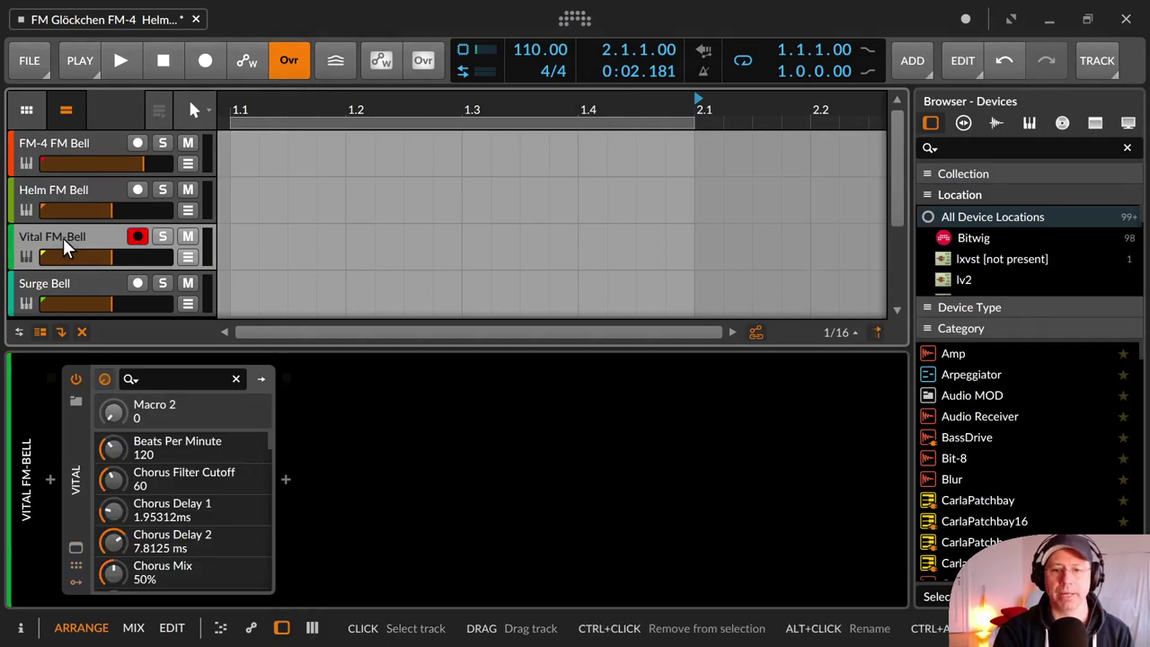
pyautogui.click(77, 401)
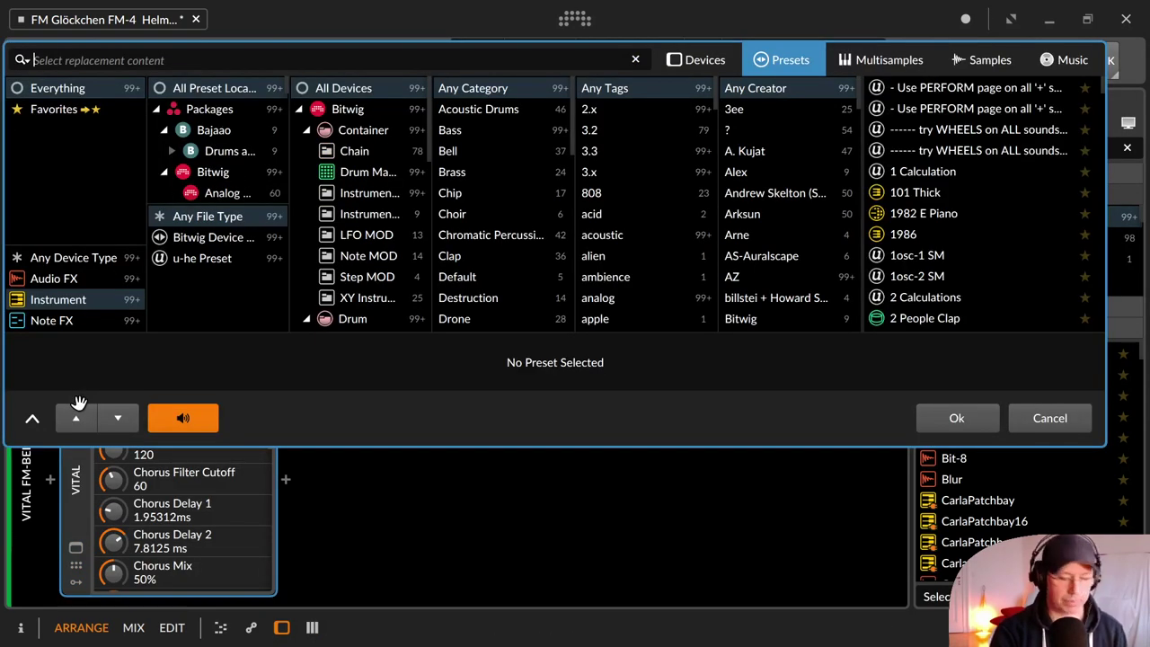
pyautogui.press('Escape')
pyautogui.click(76, 548)
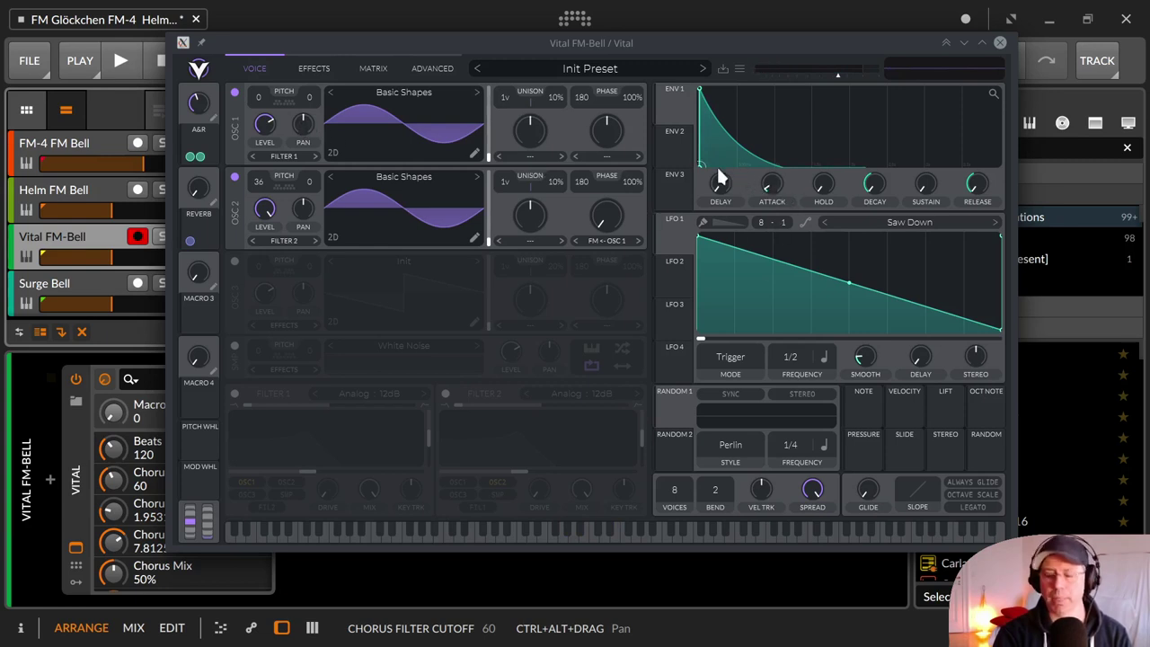
# Step: Try Vital's A&R macro at about 0.335 to shorten the decay and release of envelope 1
pyautogui.click(870, 179)
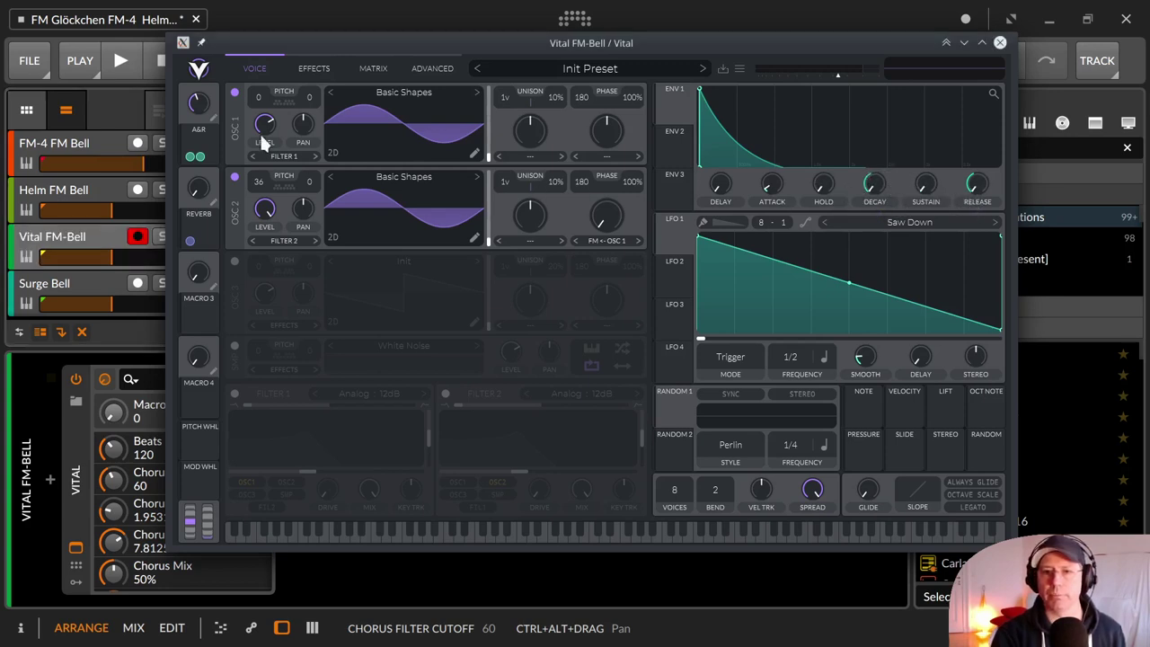
pyautogui.moveTo(190, 107)
pyautogui.mouseDown()
pyautogui.moveTo(204, 105)
pyautogui.moveTo(206, 140)
pyautogui.moveTo(189, 74)
pyautogui.moveTo(198, 109)
pyautogui.mouseUp()
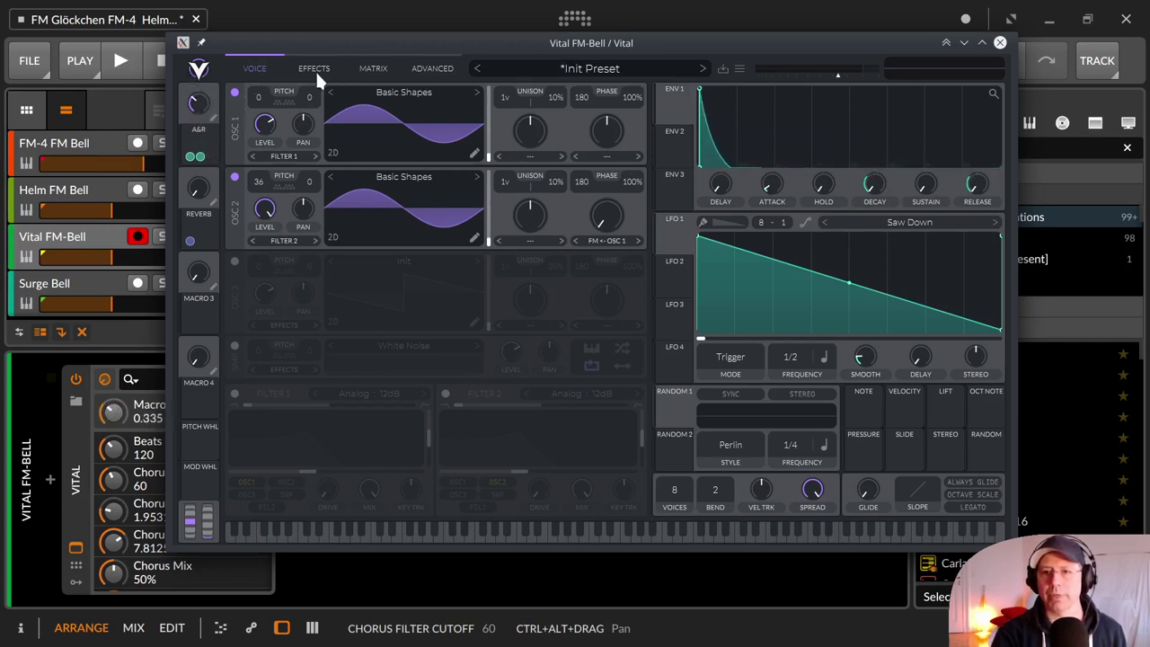
# Step: Show Vital's reverb effect, raise the Reverb macro and set the A&R macro to 0.41, and close the plugin window
pyautogui.click(315, 71)
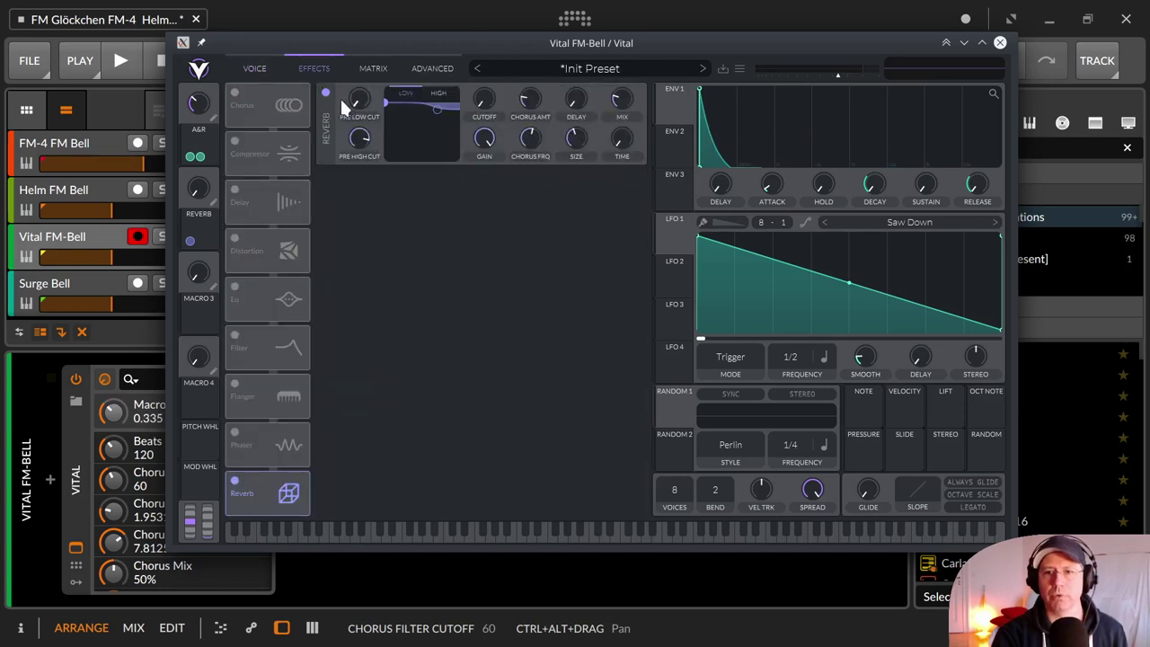
pyautogui.moveTo(206, 184); pyautogui.dragTo(164, 110)
pyautogui.moveTo(194, 178); pyautogui.dragTo(192, 111)
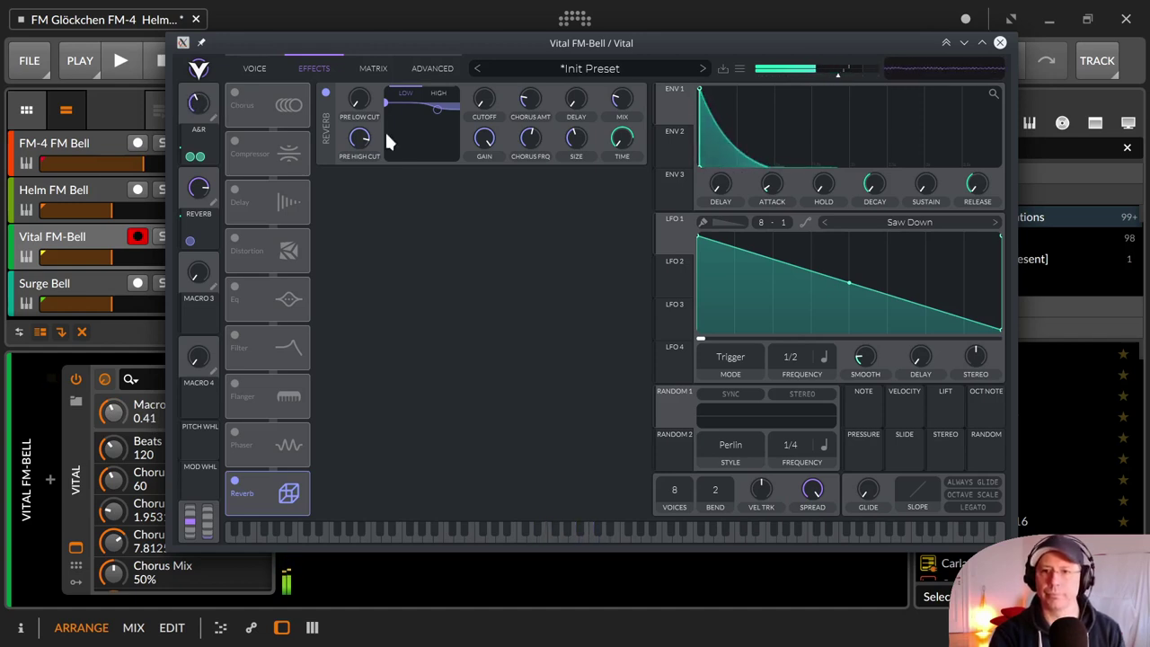
pyautogui.click(256, 69)
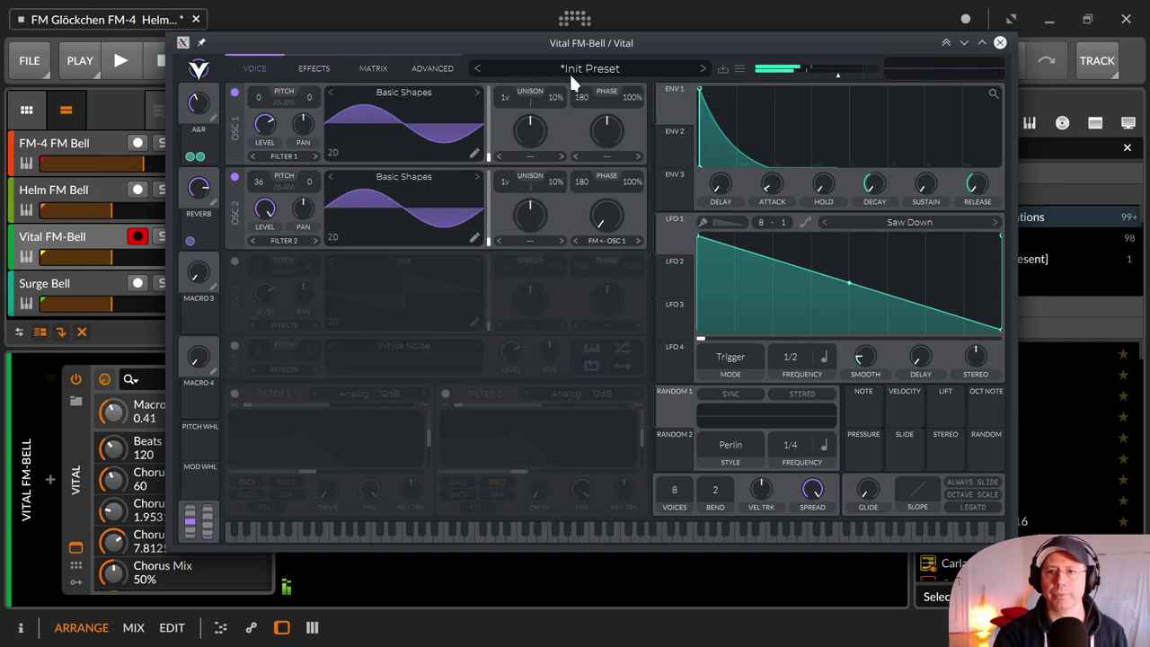
pyautogui.click(1000, 42)
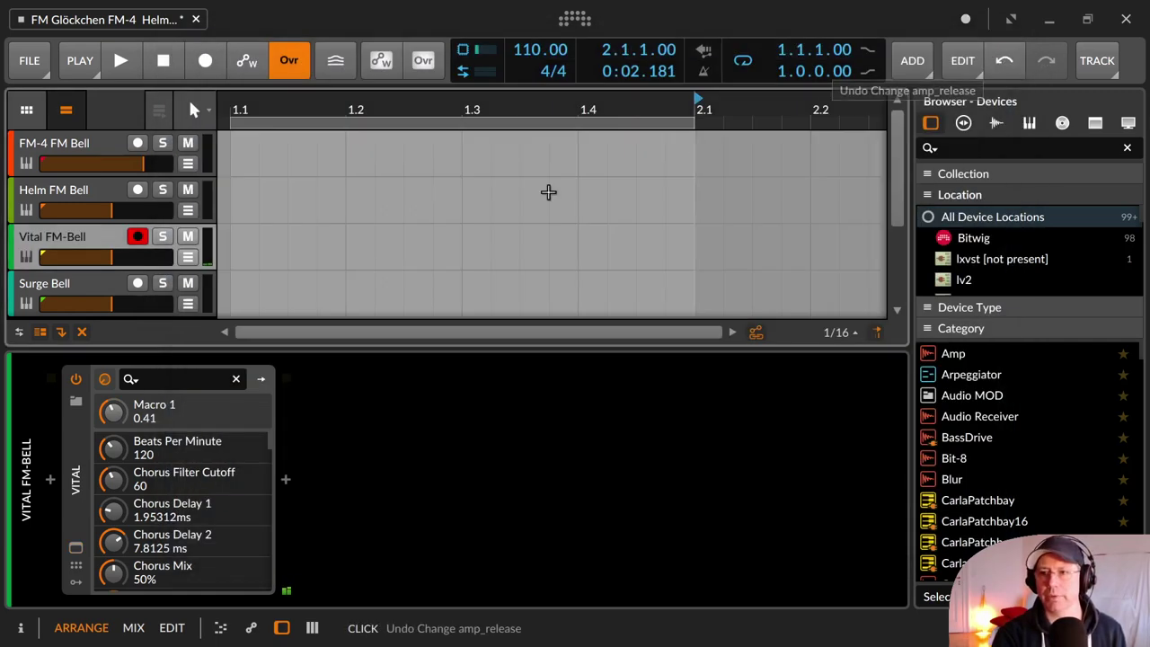
# Step: Open the Surge plugin window on the Surge Bell track and compare the octave settings of oscillators 1 and 2
pyautogui.click(76, 285)
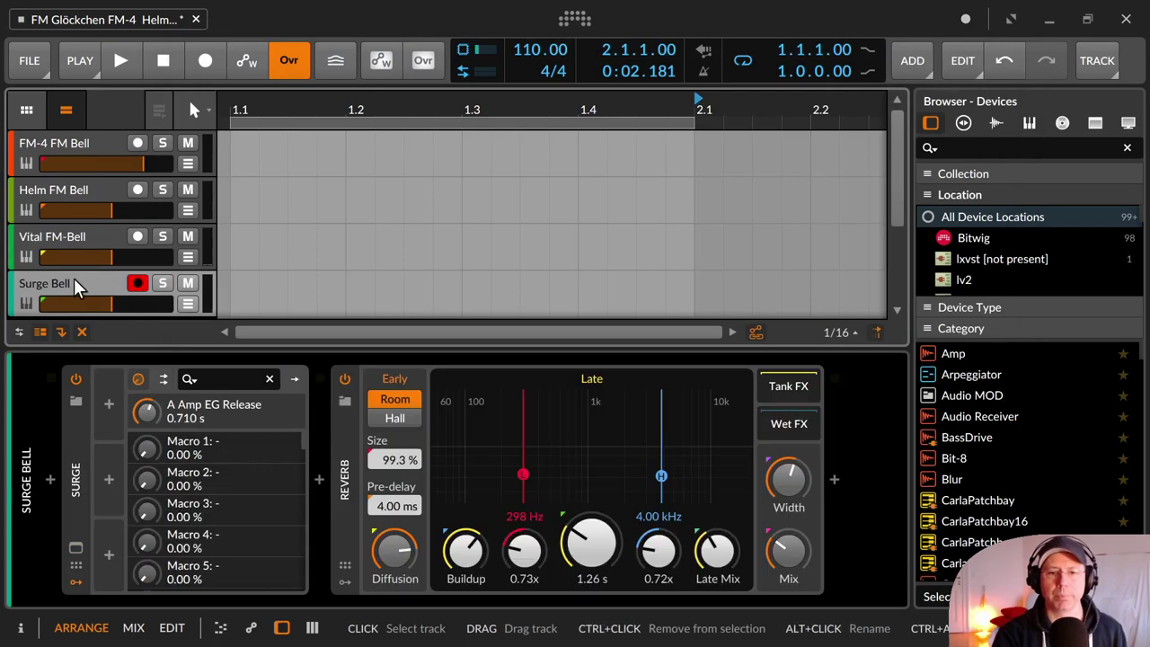
pyautogui.click(76, 549)
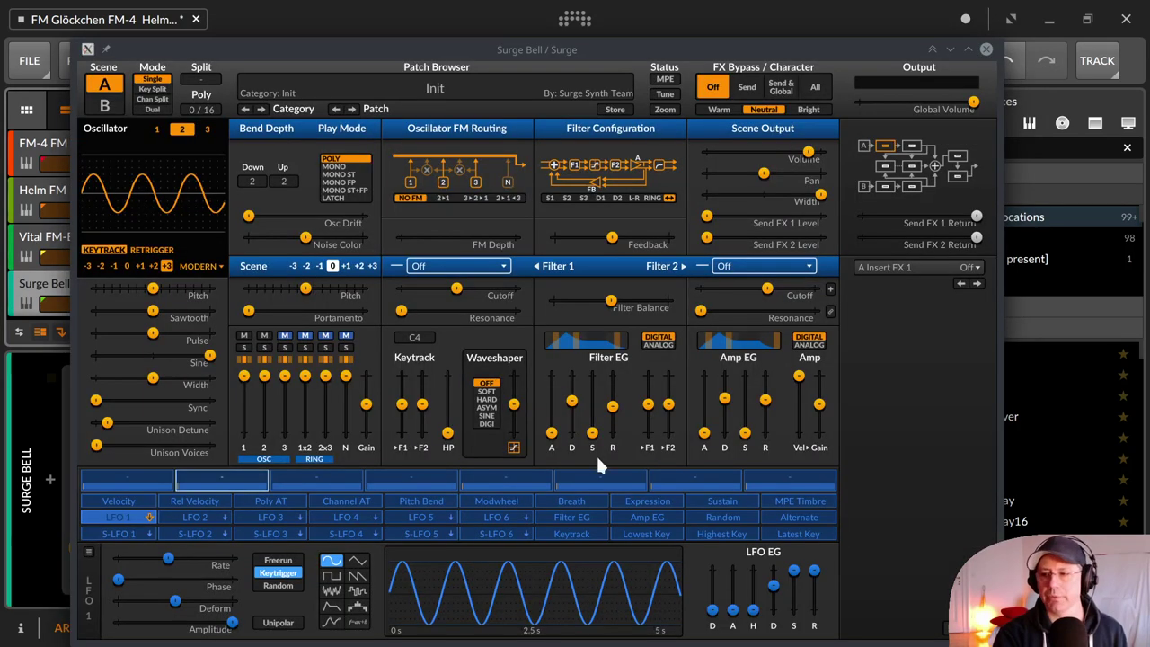
pyautogui.click(157, 129)
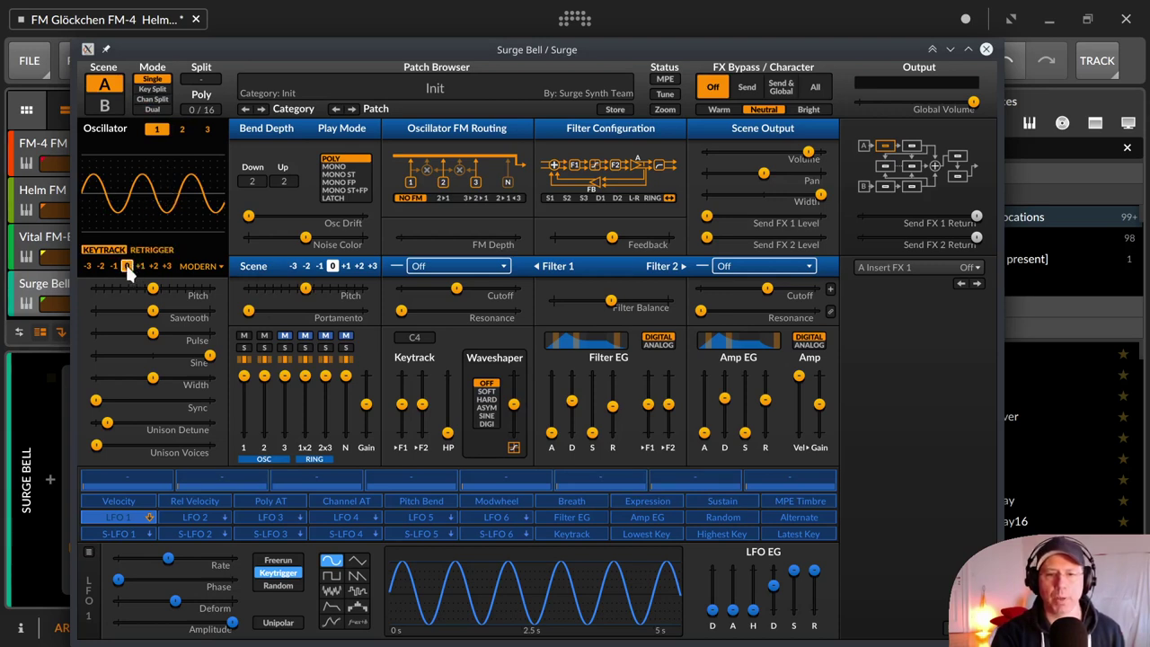
pyautogui.click(183, 132)
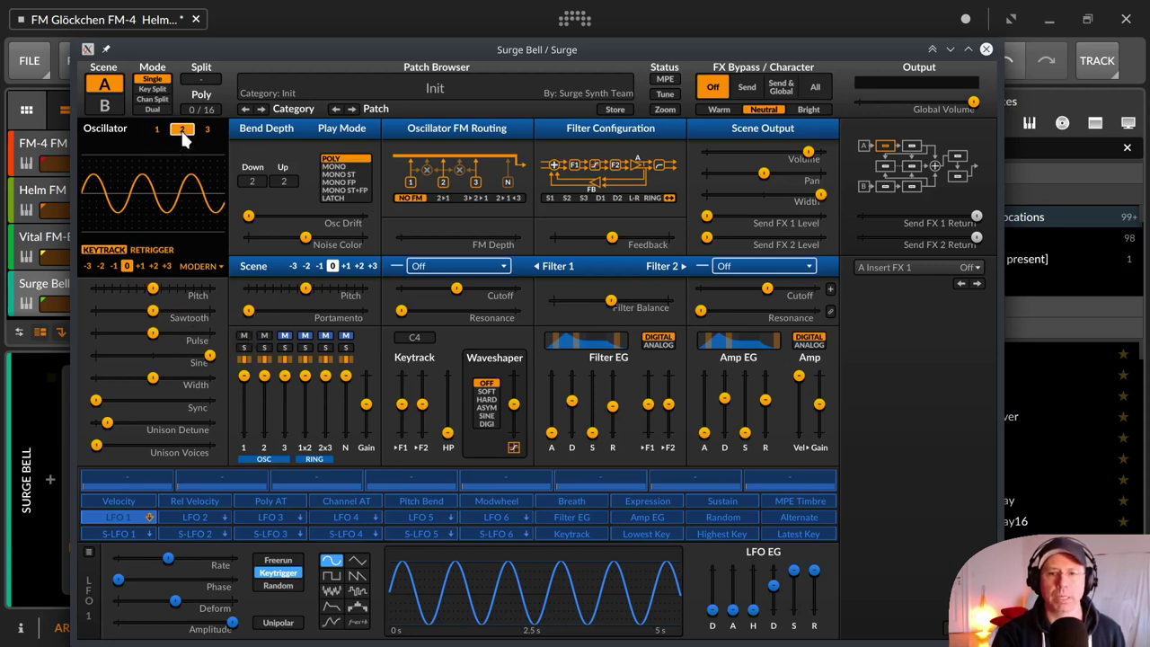
# Step: Choose the Modern Sine type for Surge's oscillator 2
pyautogui.click(191, 272)
pyautogui.moveTo(220, 310)
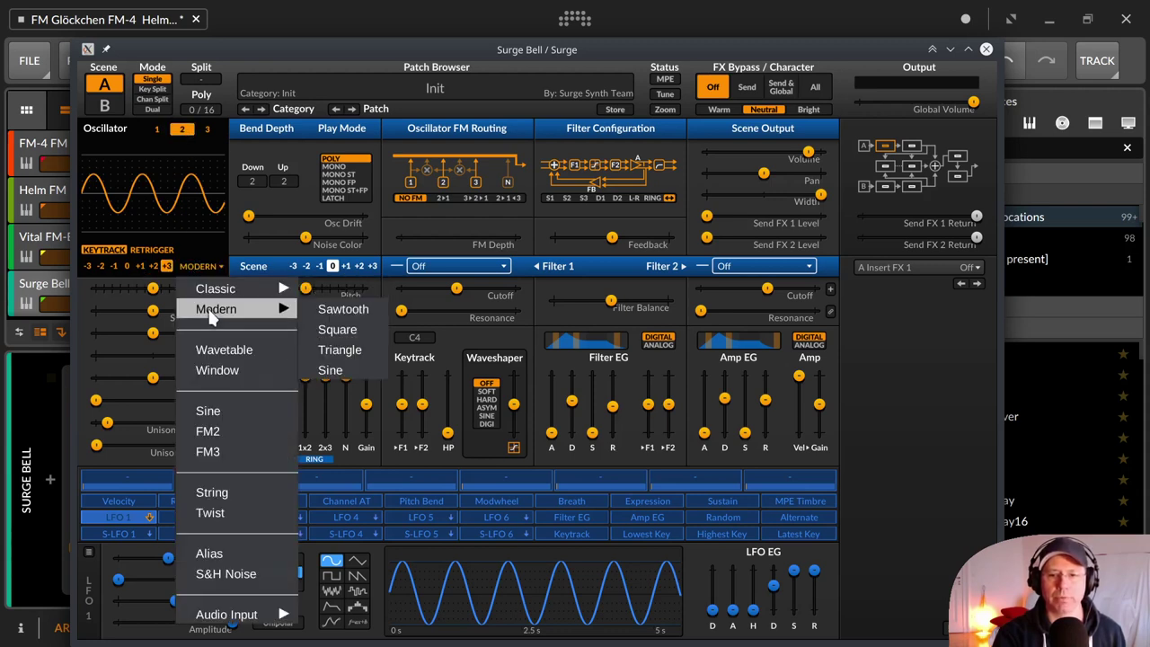
pyautogui.click(330, 370)
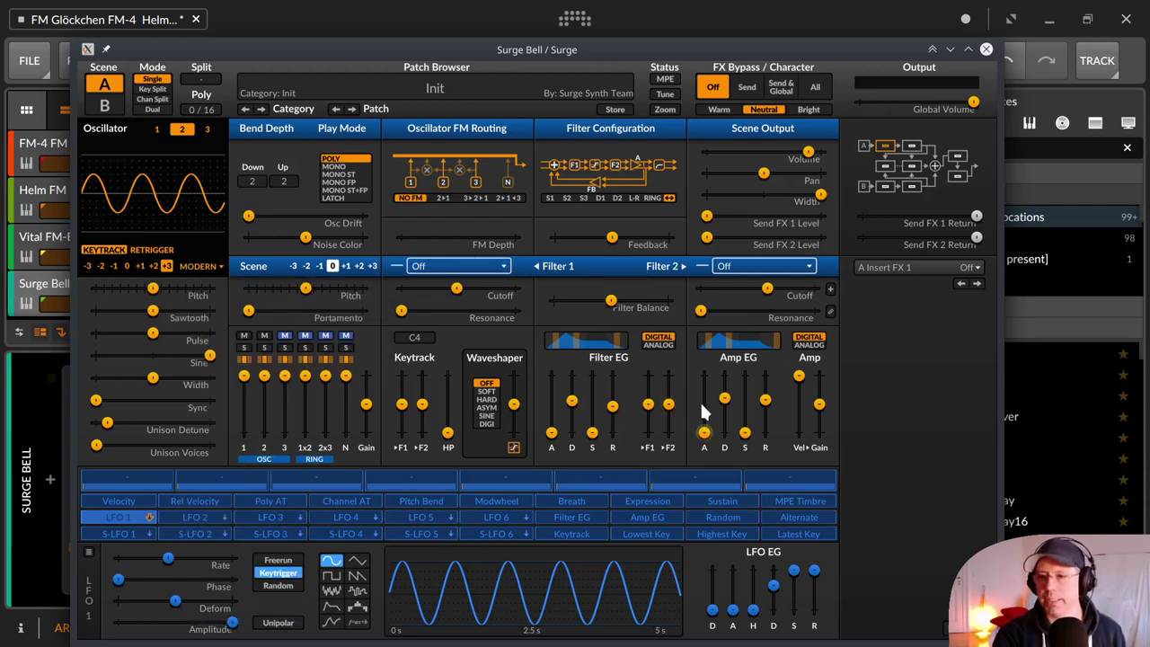
# Step: Examine the decay and release of Surge's Amp EG, and close the plugin window
pyautogui.click(732, 420)
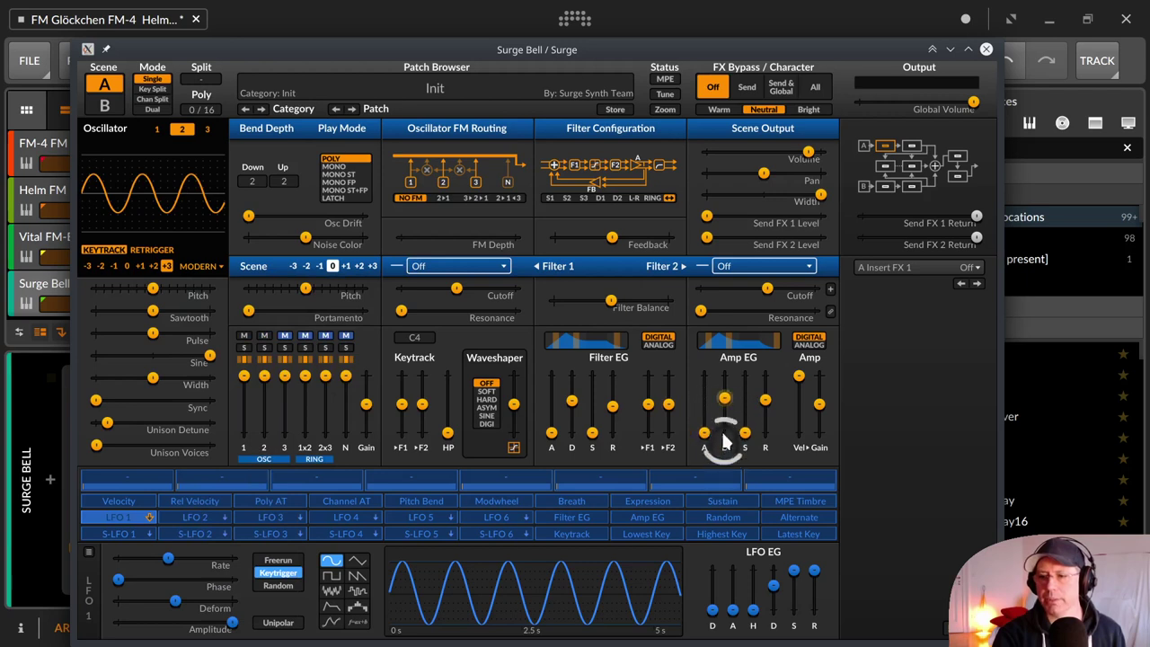
pyautogui.click(769, 419)
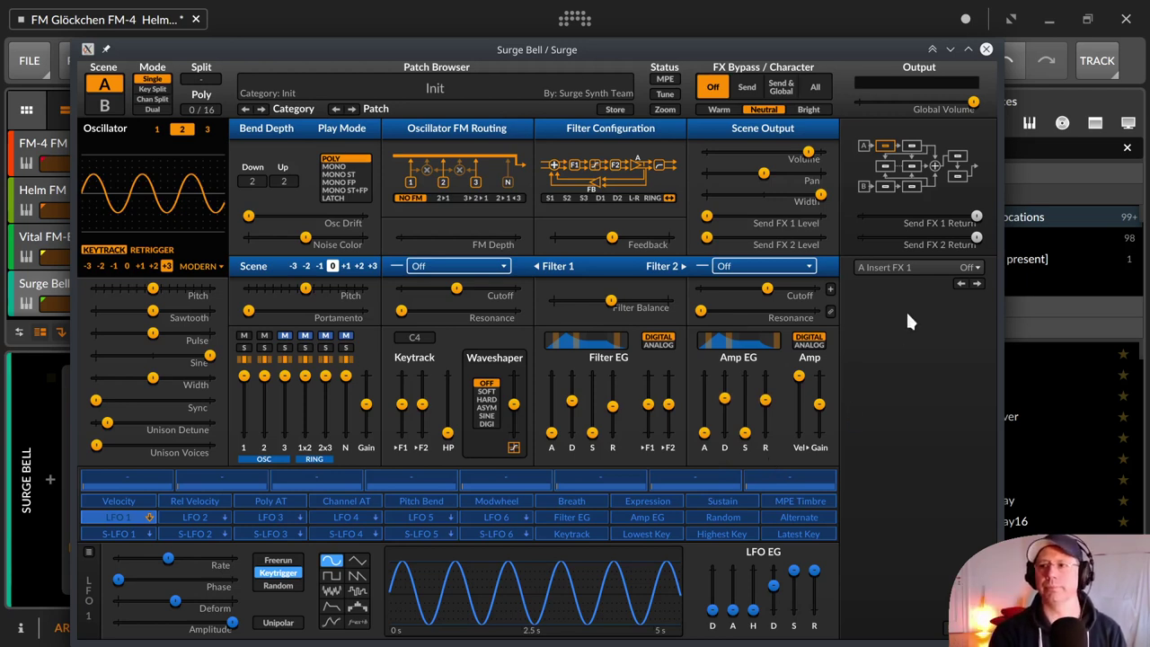
pyautogui.click(985, 48)
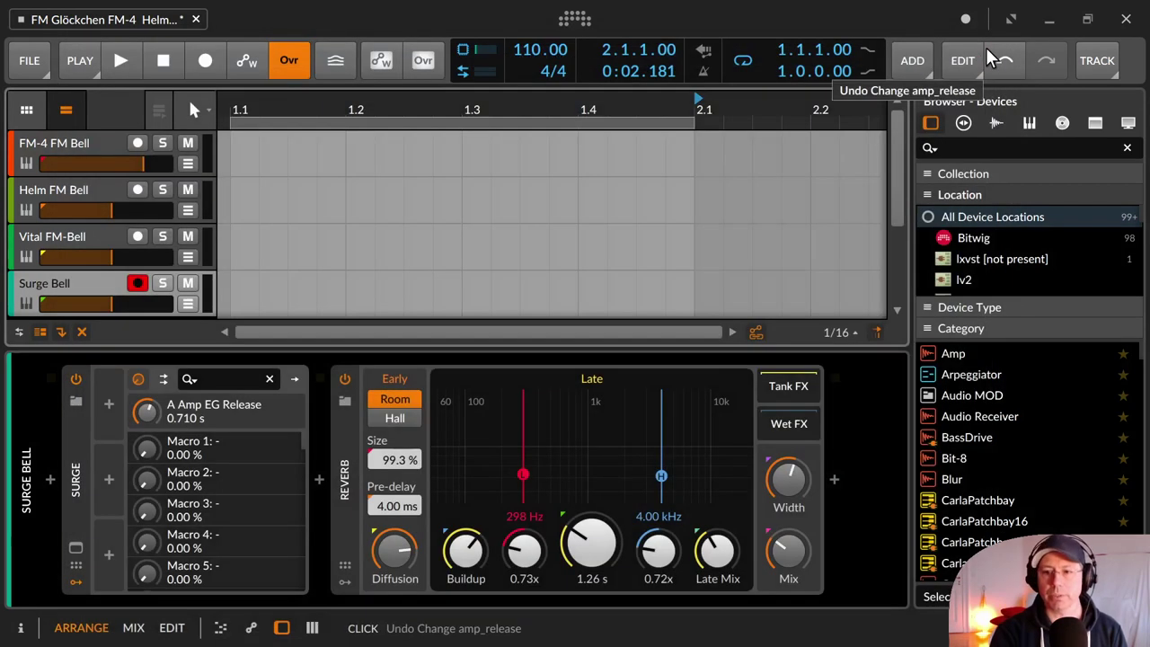